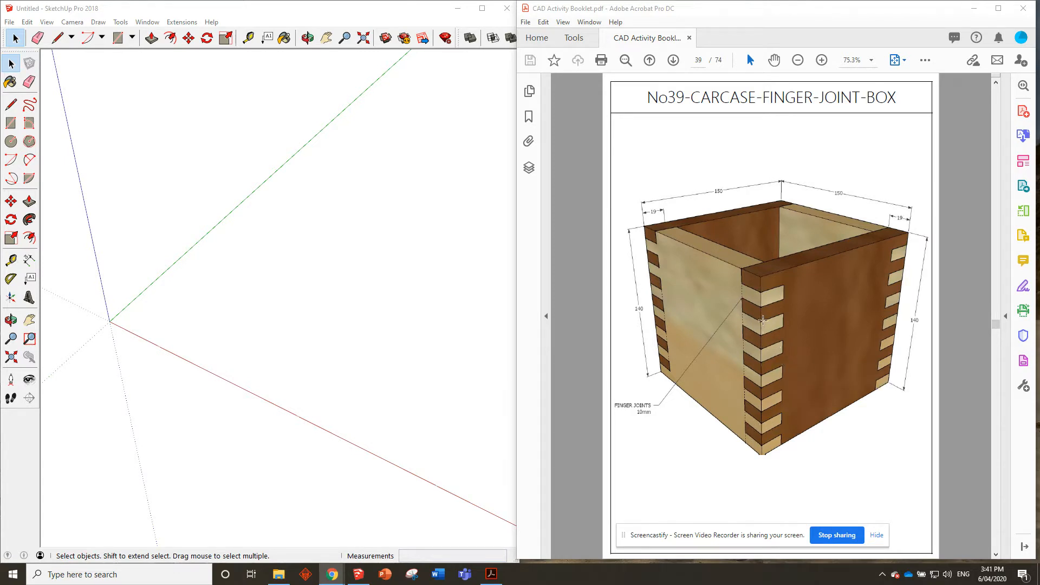
# Draw a 150 by 19 mm rectangle on the ground plane, starting at the origin with its long side along the red axis
pyautogui.click(377, 19)
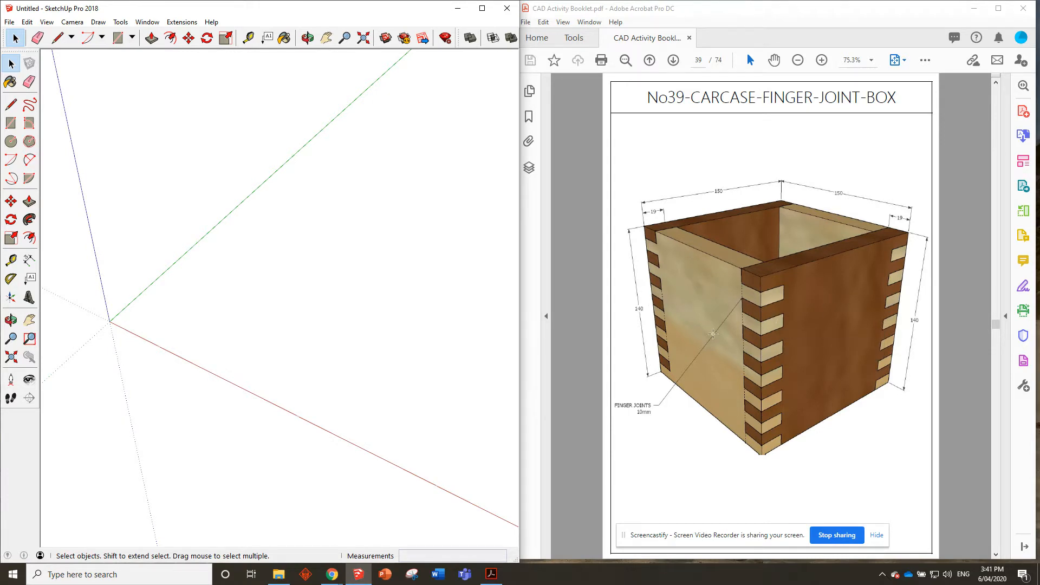
pyautogui.click(118, 37)
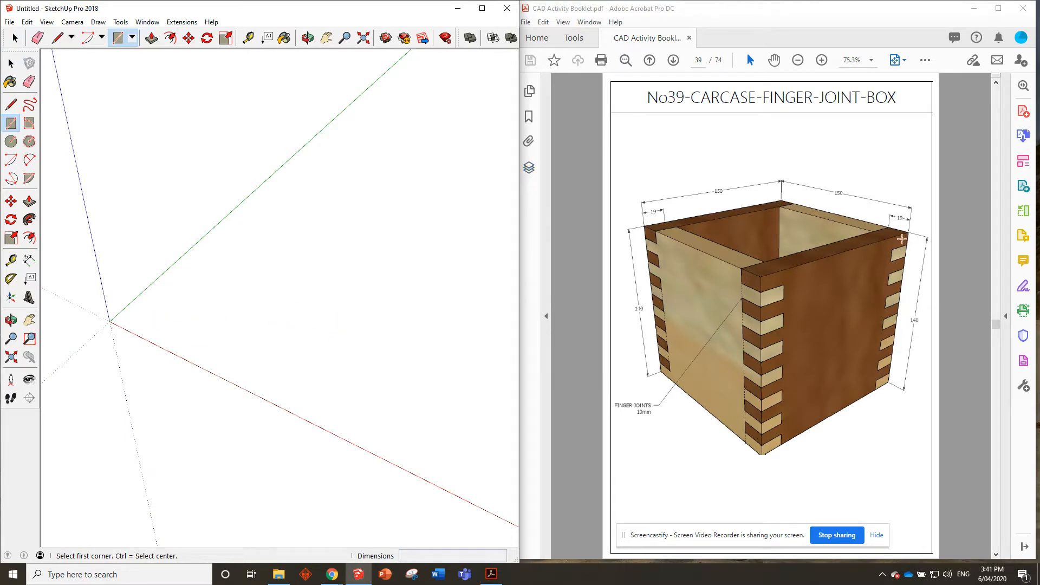
pyautogui.click(110, 321)
pyautogui.write('15')
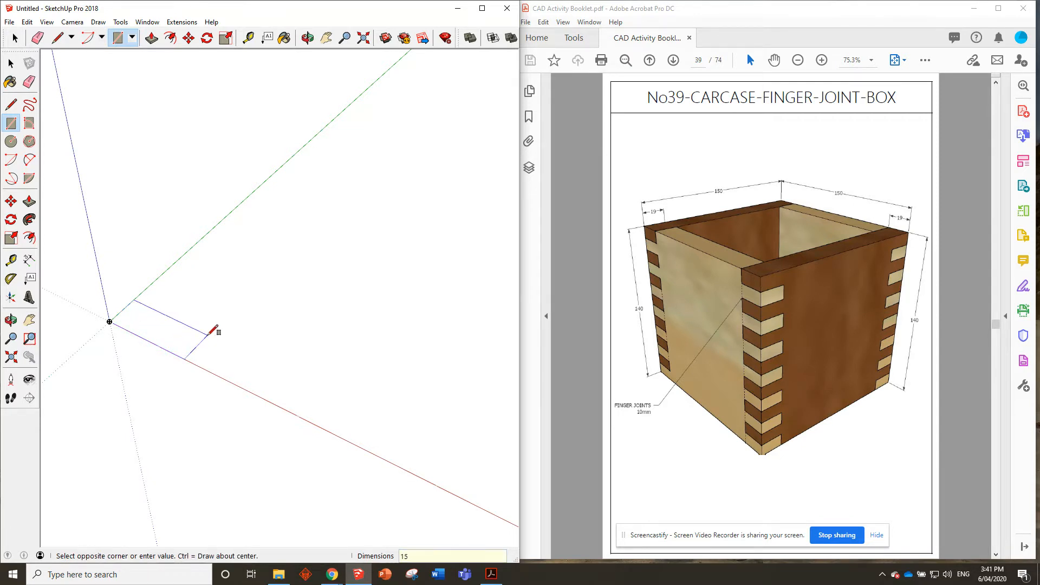
pyautogui.write('0,19')
pyautogui.press('Return')
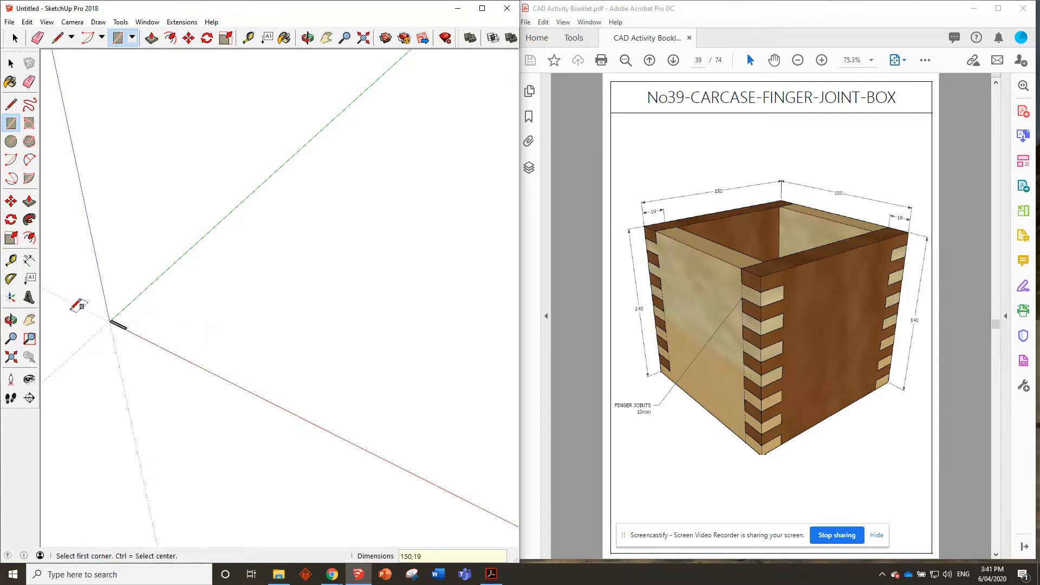
pyautogui.scroll(6, 106, 329)
pyautogui.scroll(4, 132, 325)
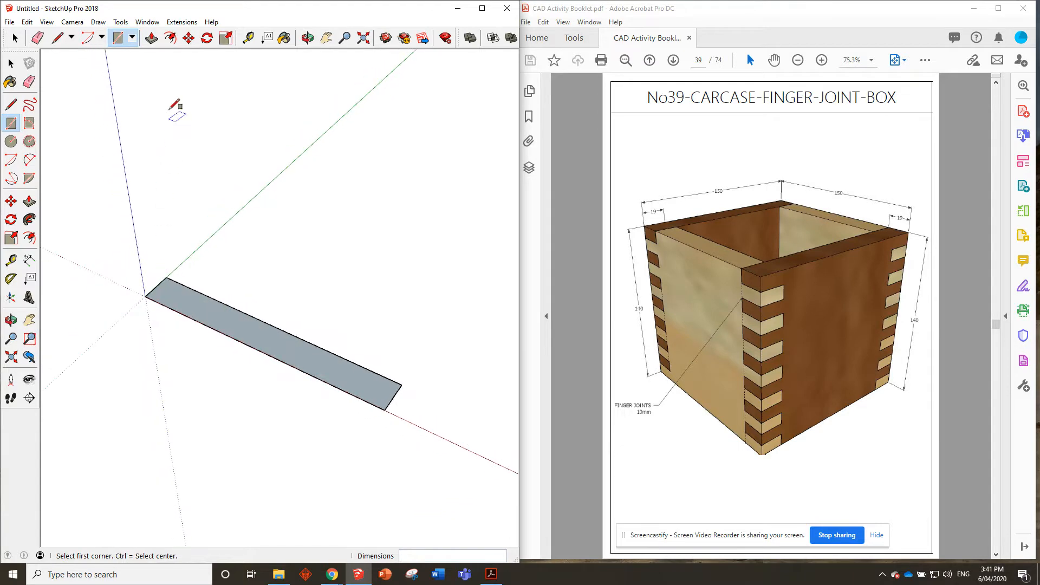
# Push/Pull the rectangle upward 140 mm to form the first side panel of the box
pyautogui.click(152, 37)
pyautogui.click(204, 302)
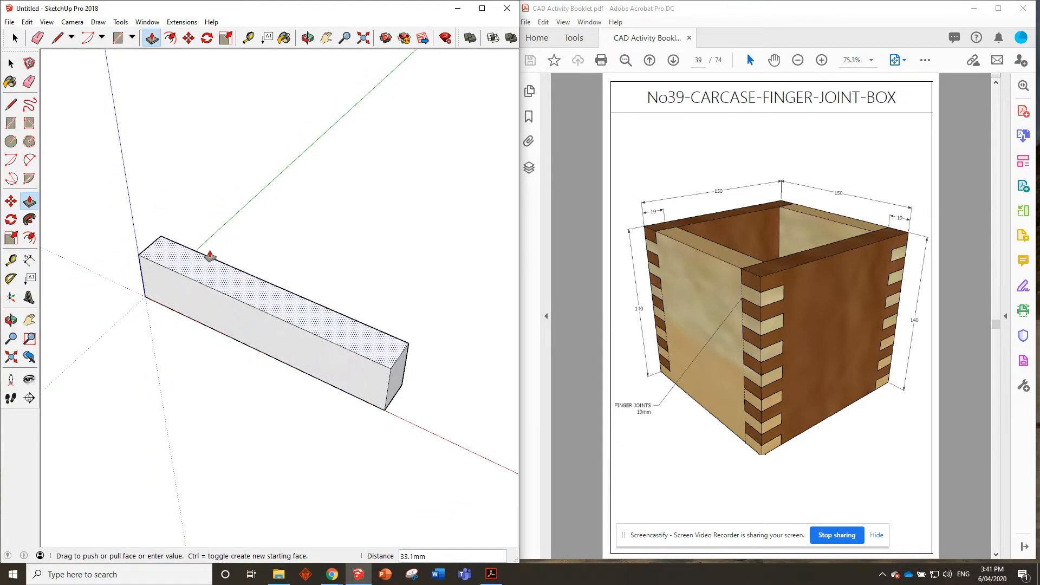
pyautogui.write('140')
pyautogui.press('Return')
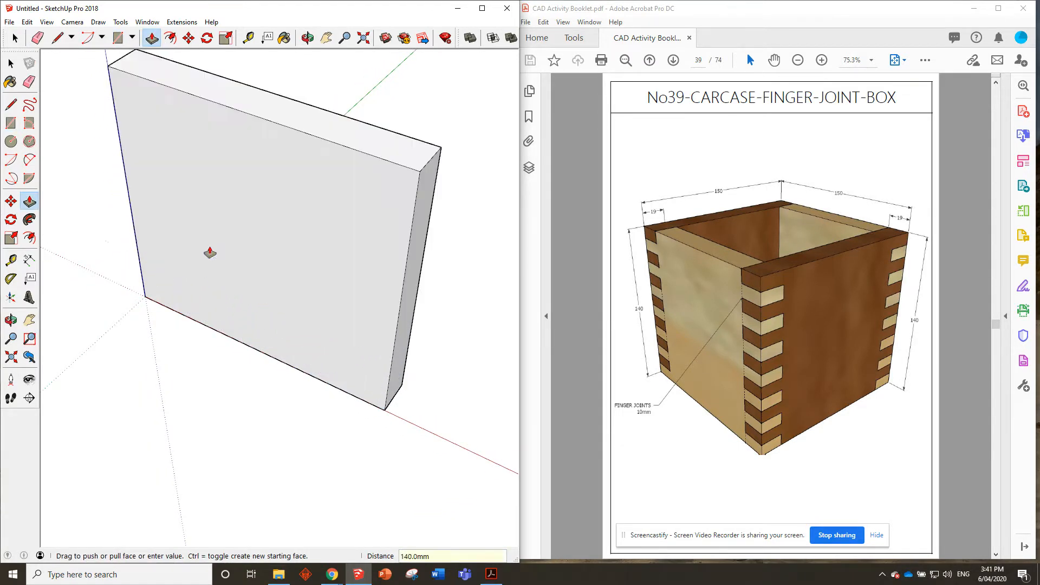
pyautogui.scroll(-3, 232, 383)
pyautogui.moveTo(232, 383); pyautogui.dragTo(232, 200, button='middle')
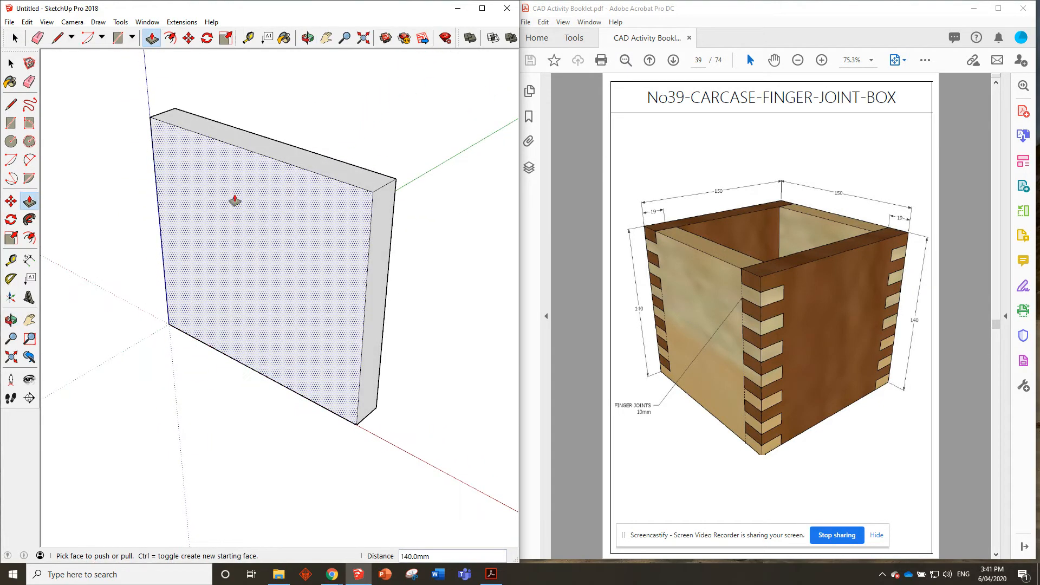
pyautogui.click(20, 37)
pyautogui.tripleClick(284, 217)
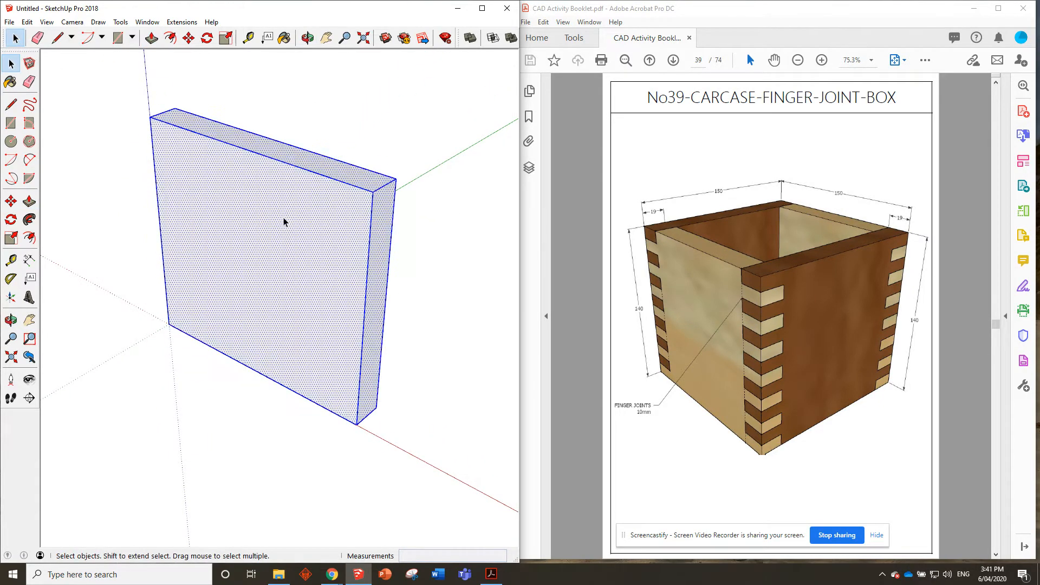
pyautogui.rightClick(284, 217)
pyautogui.click(326, 307)
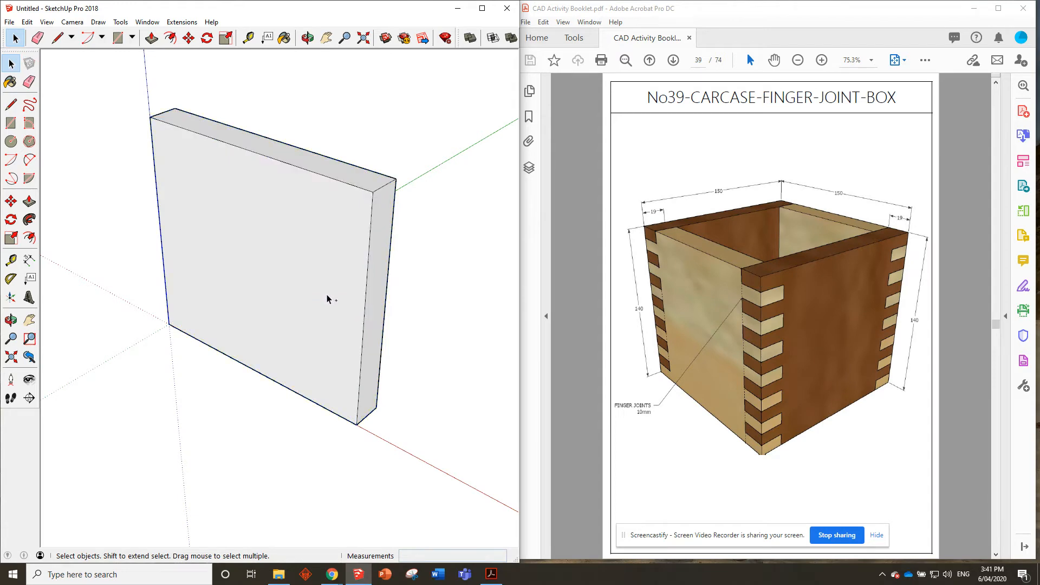
# Select all the geometry of the panel and make it a component with the default settings
pyautogui.tripleClick(294, 227)
pyautogui.rightClick(296, 226)
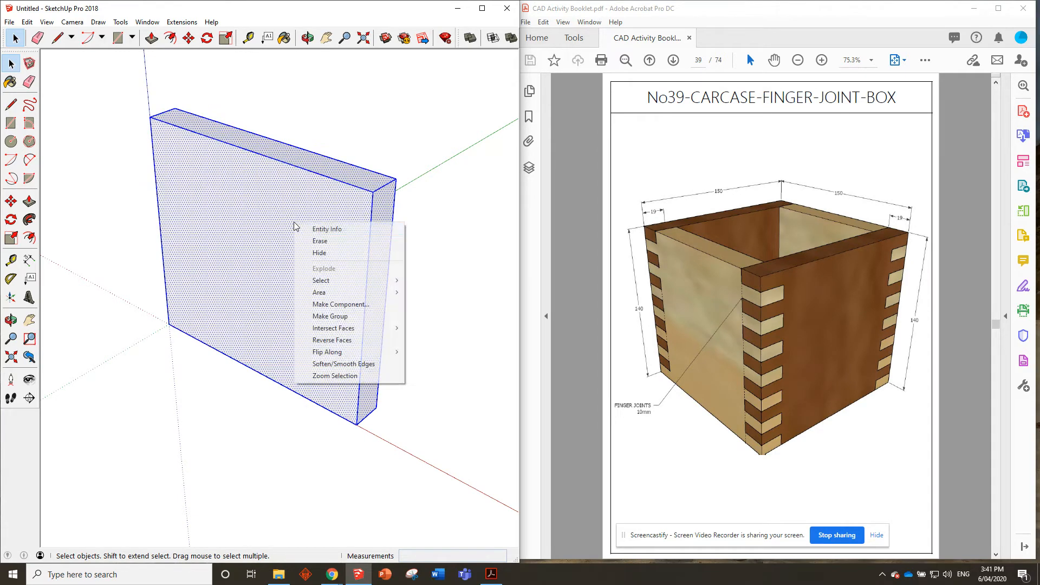
pyautogui.click(338, 305)
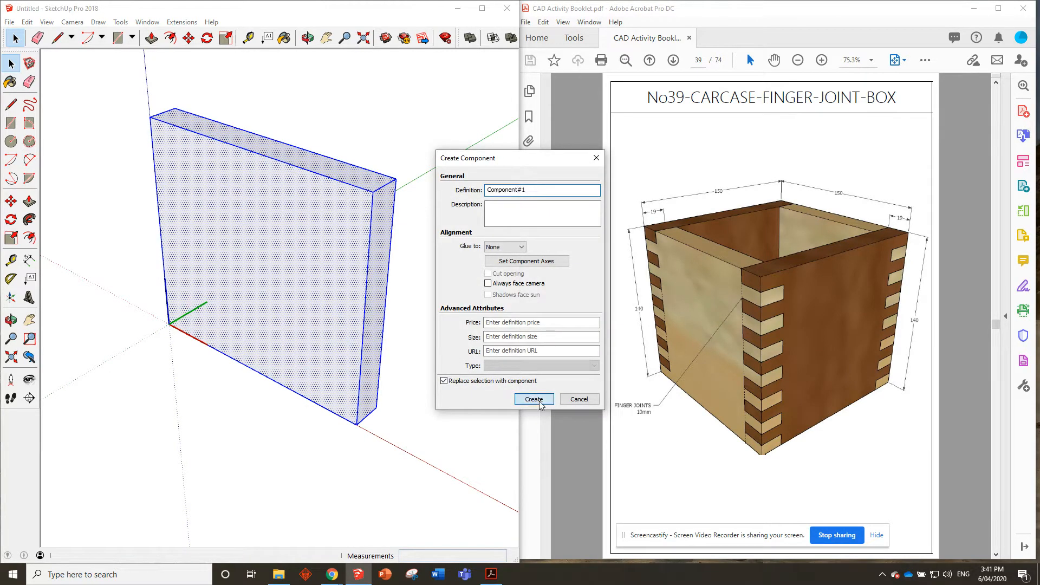
pyautogui.click(534, 400)
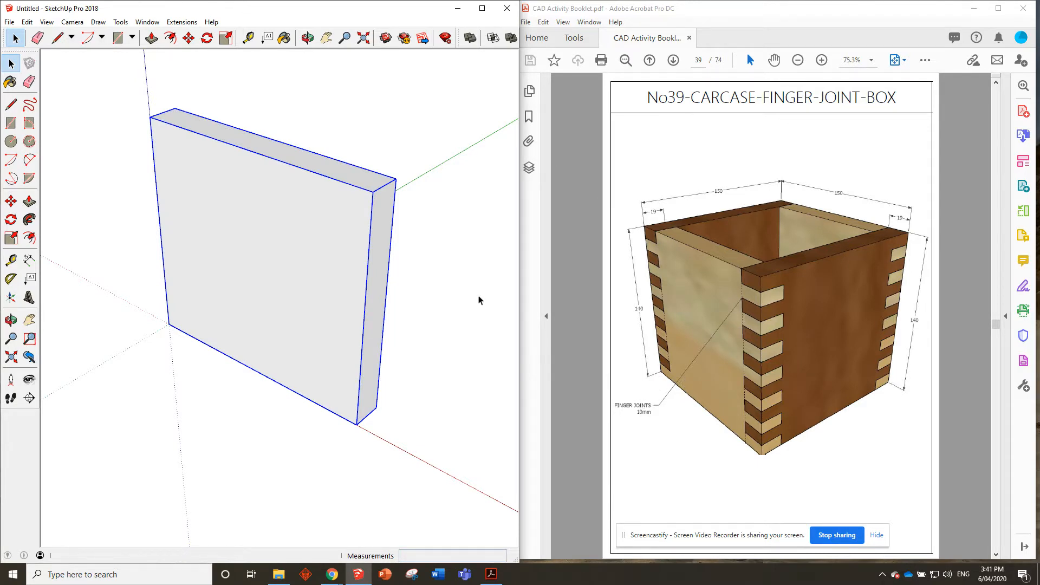
# Open the panel component for editing and place a guide point 10 mm below the upper outer corner of its 19 mm wide end face
pyautogui.doubleClick(333, 204)
pyautogui.moveTo(345, 208); pyautogui.dragTo(386, 217, button='middle')
pyautogui.moveTo(433, 247)
pyautogui.mouseDown(button='middle')
pyautogui.moveTo(241, 193)
pyautogui.moveTo(274, 207)
pyautogui.mouseUp(button='middle')
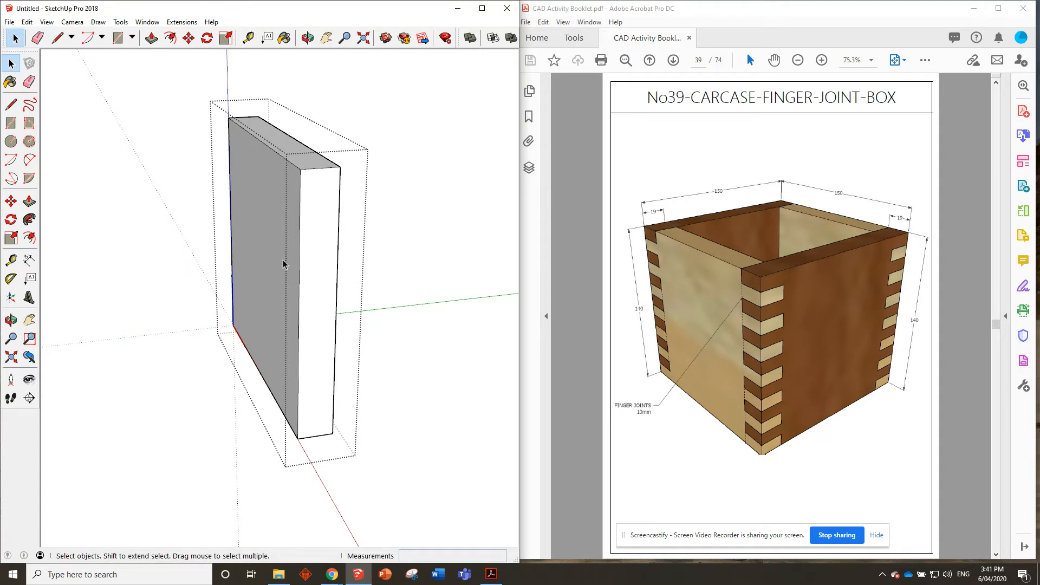
pyautogui.scroll(3, 321, 207)
pyautogui.scroll(-3, 325, 215)
pyautogui.scroll(2, 320, 389)
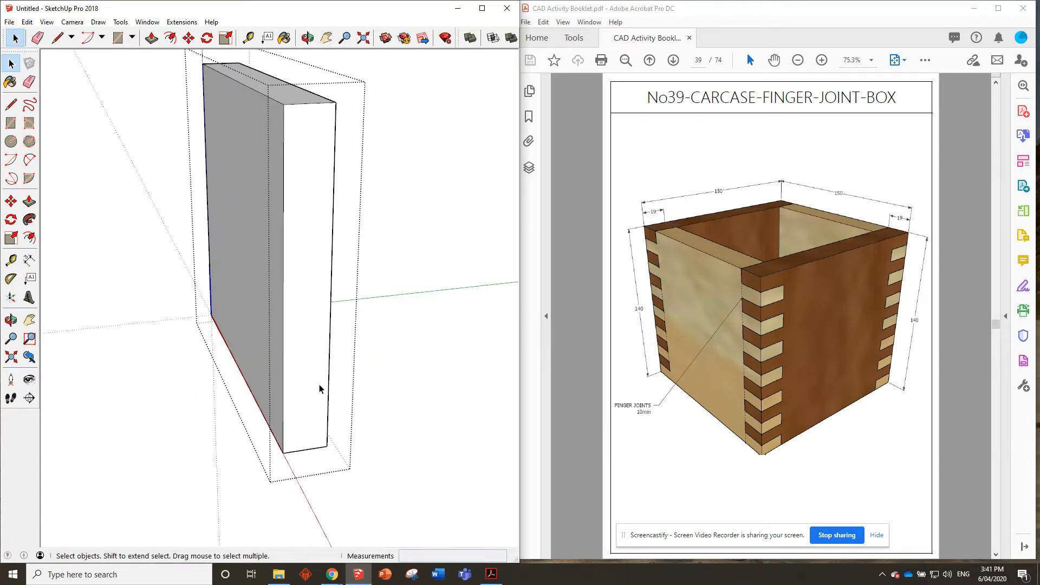
pyautogui.click(249, 38)
pyautogui.click(283, 104)
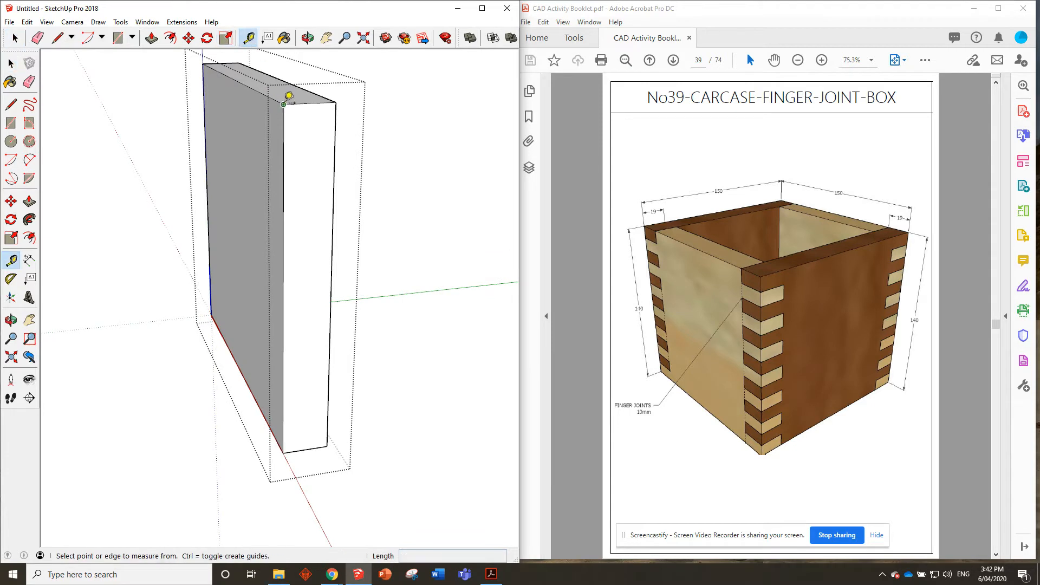
pyautogui.press('Return')
# Continue placing guide points every 10 mm down the same vertical edge until the last one sits 10 mm above the panel's base
pyautogui.click(283, 133)
pyautogui.write('10')
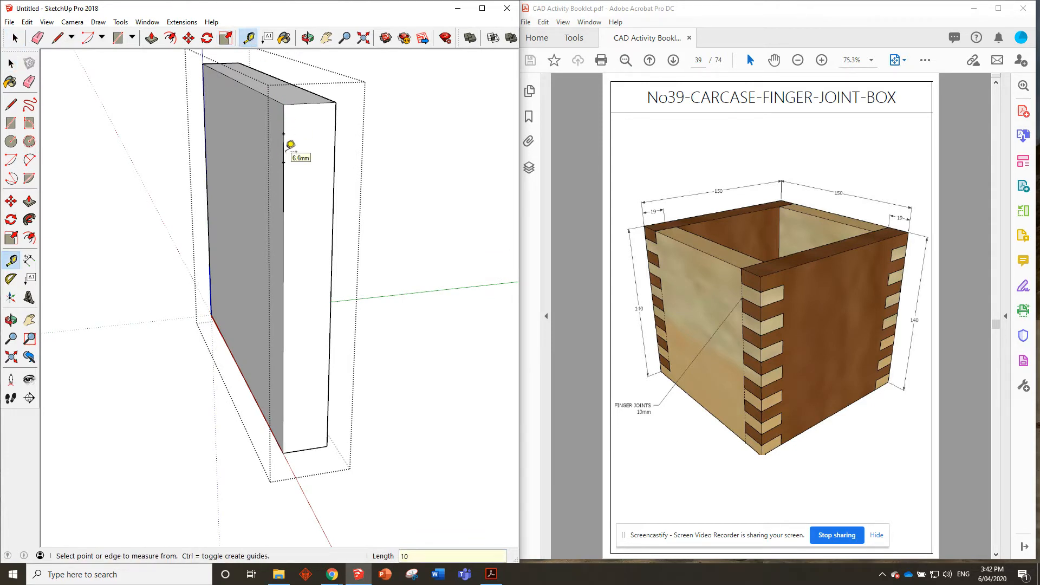
pyautogui.press('Return')
pyautogui.click(283, 162)
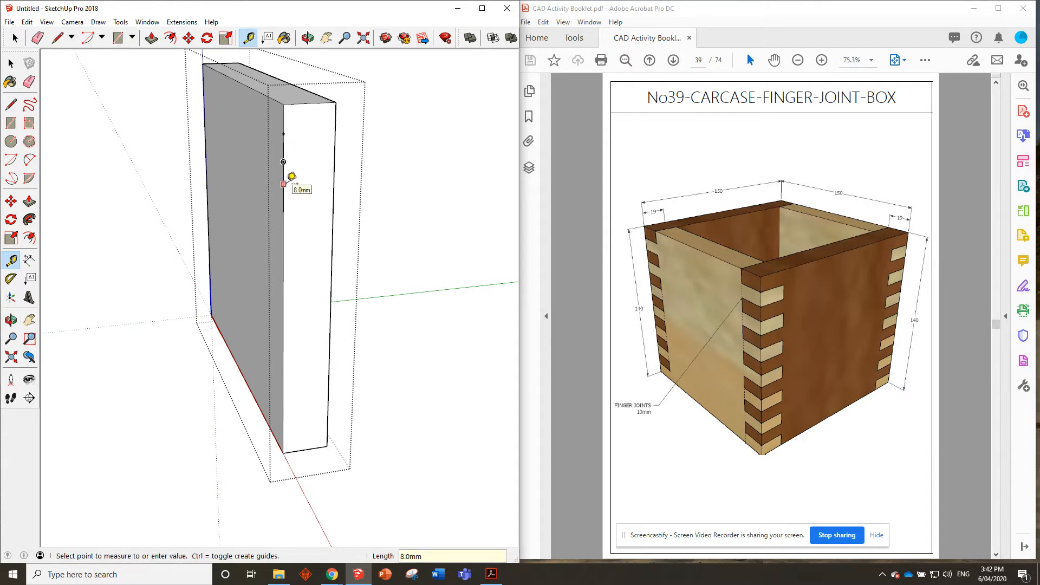
pyautogui.write('10')
pyautogui.press('Return')
pyautogui.click(284, 190)
pyautogui.press('Return')
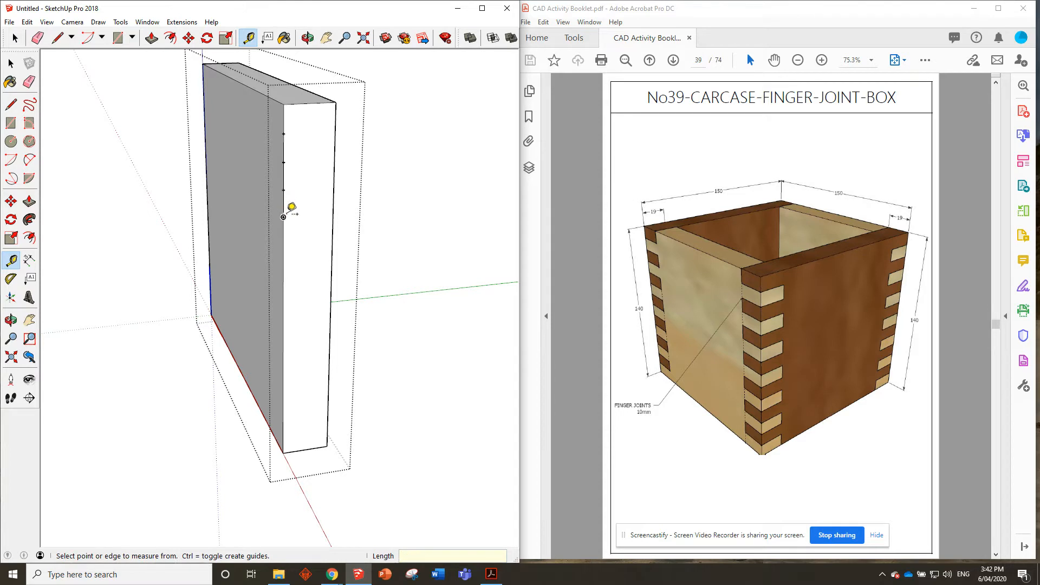
pyautogui.click(283, 217)
pyautogui.press('Return')
pyautogui.click(284, 243)
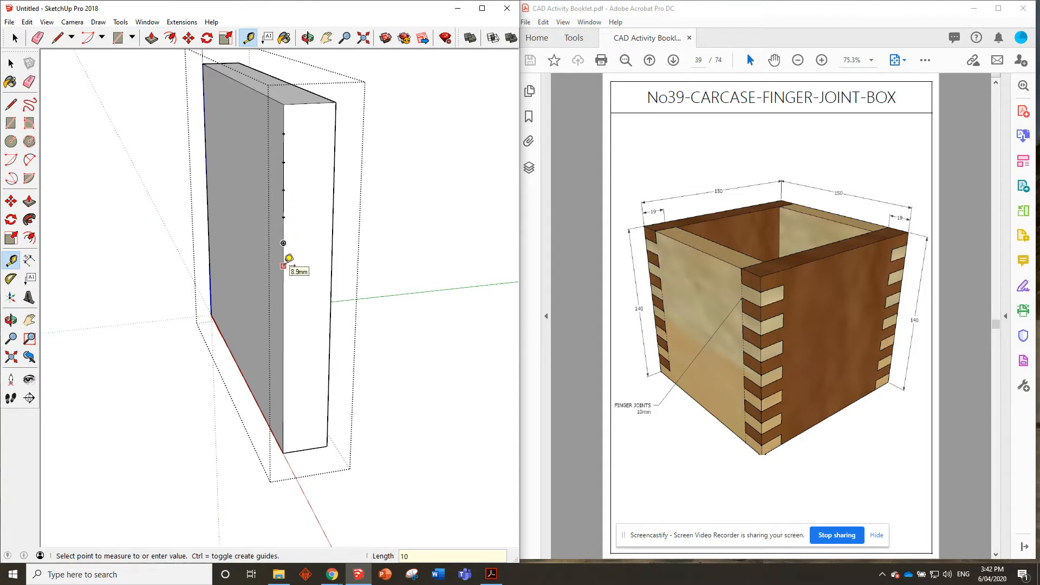
pyautogui.press('Return')
pyautogui.click(284, 269)
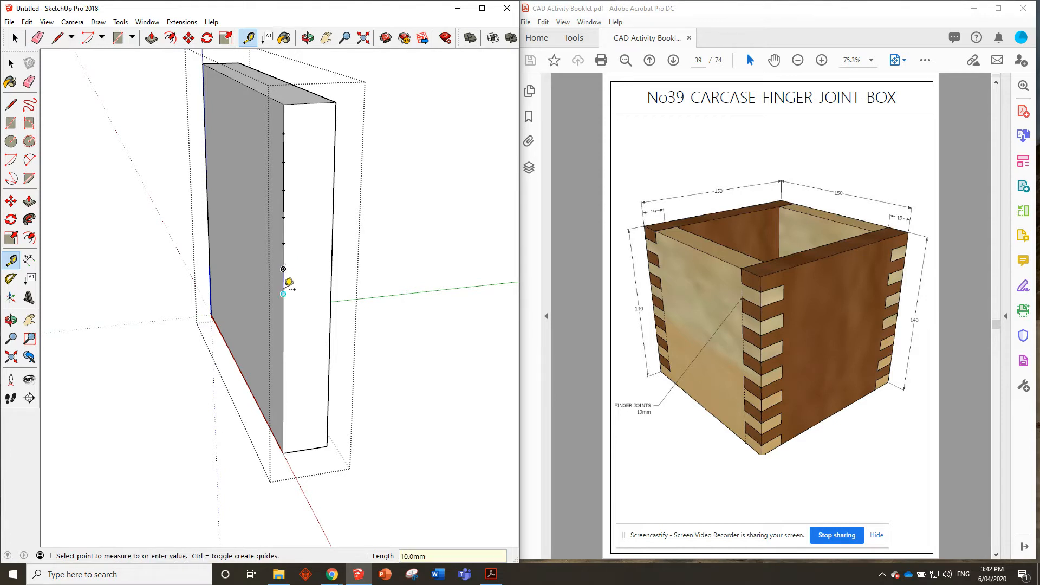
pyautogui.press('Return')
pyautogui.click(283, 294)
pyautogui.write('10')
pyautogui.press('Return')
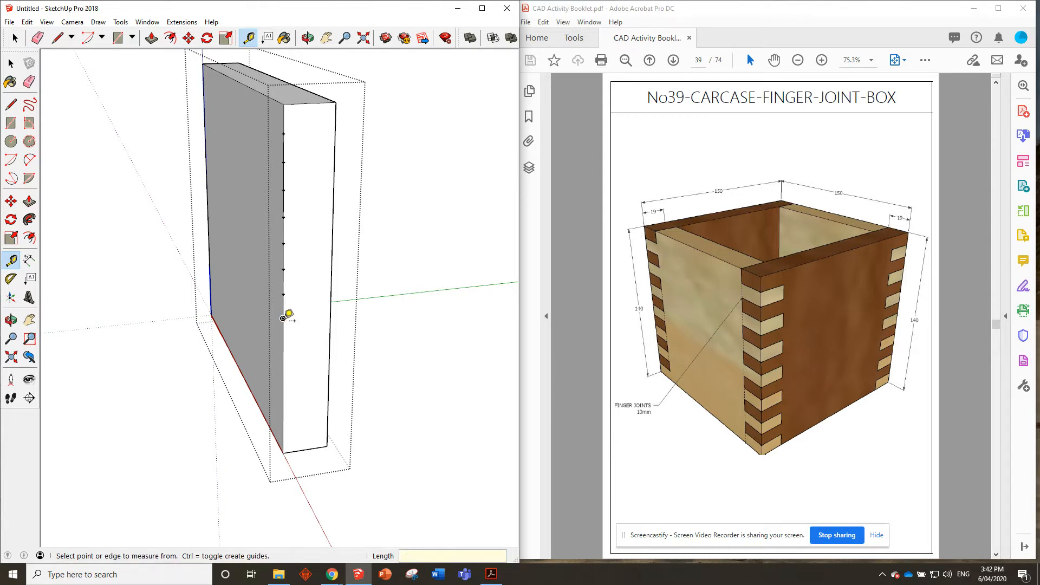
pyautogui.click(283, 319)
pyautogui.write('10')
pyautogui.press('Return')
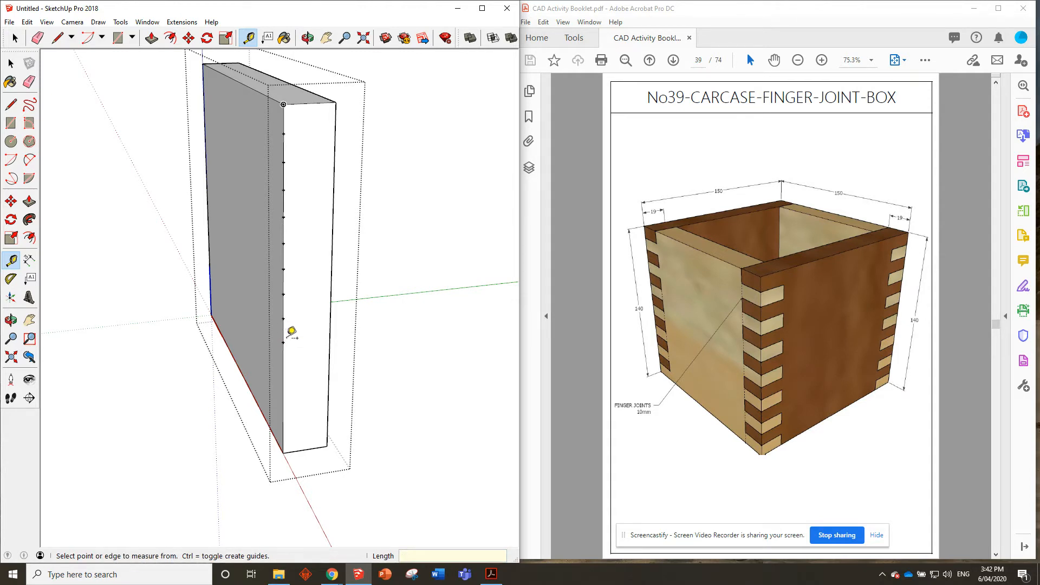
pyautogui.click(283, 343)
pyautogui.press('Return')
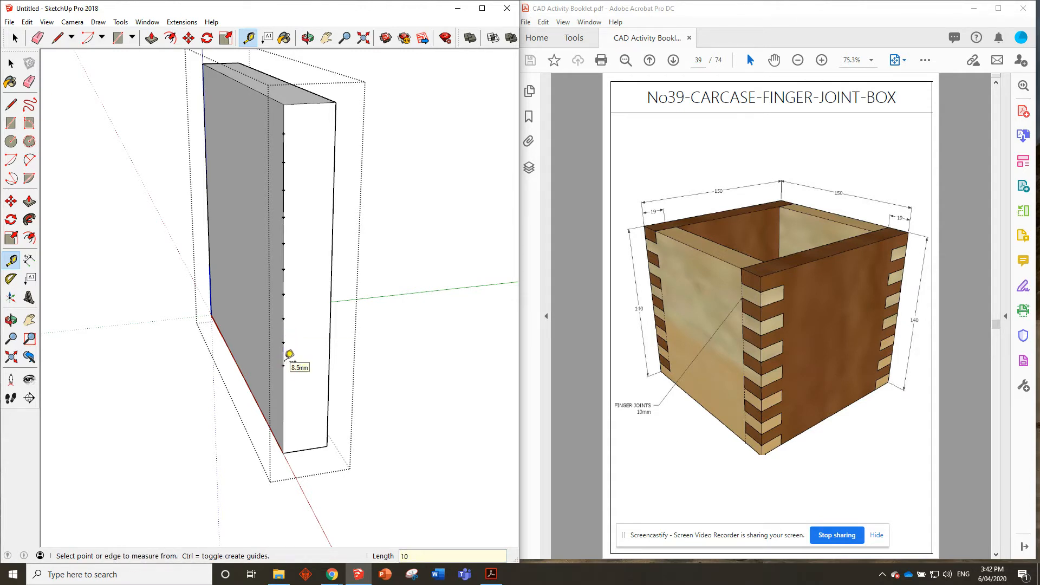
pyautogui.click(283, 366)
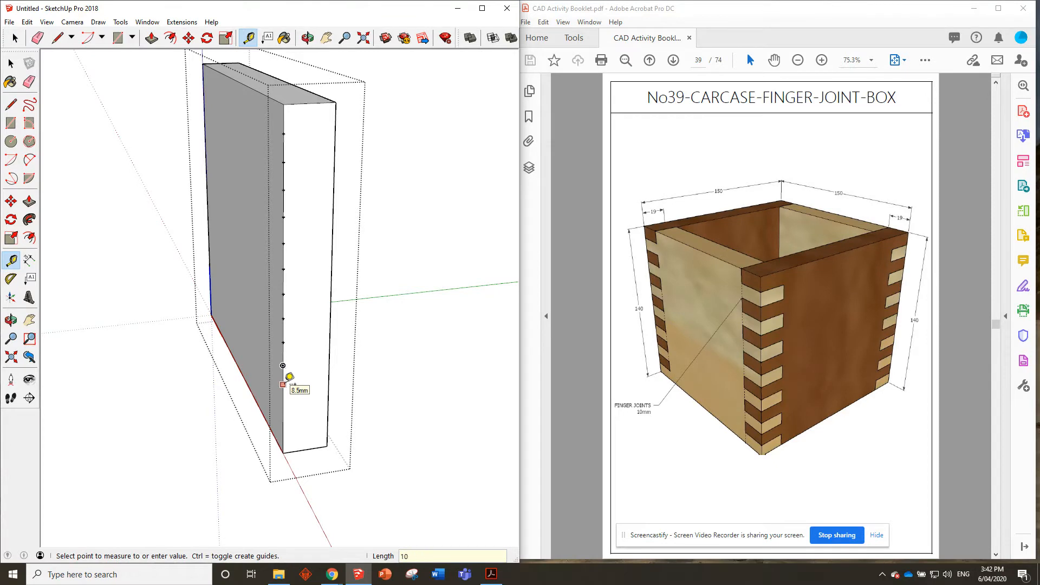
pyautogui.write('10')
pyautogui.press('Return')
pyautogui.click(283, 389)
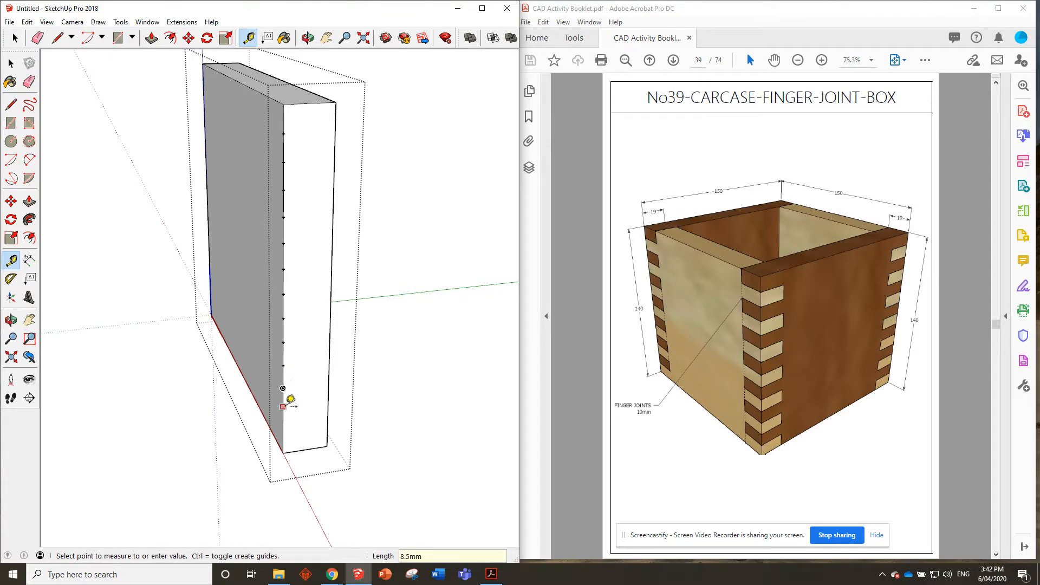
pyautogui.press('Return')
pyautogui.click(283, 411)
pyautogui.write('10')
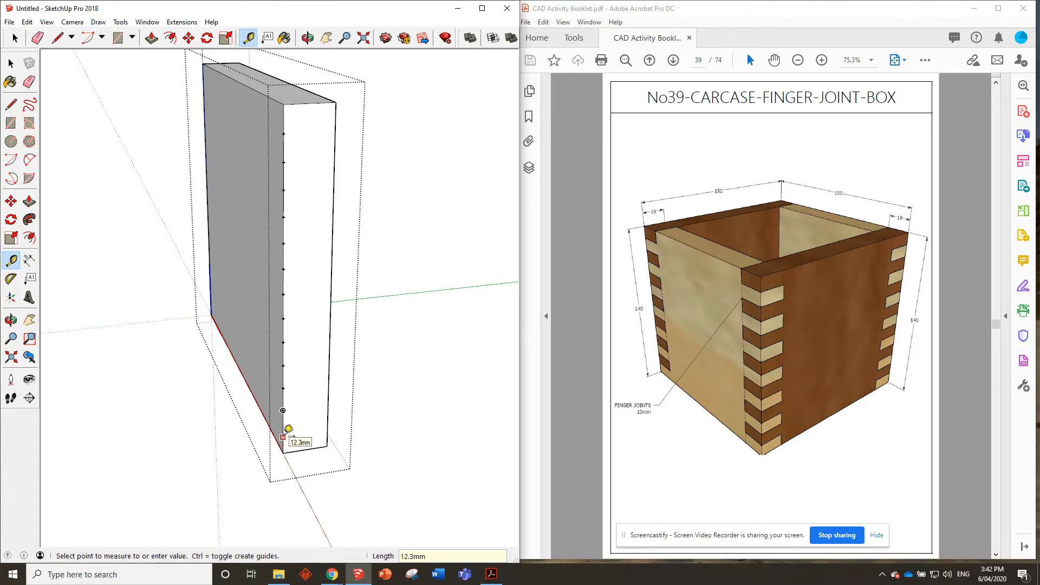
pyautogui.press('Return')
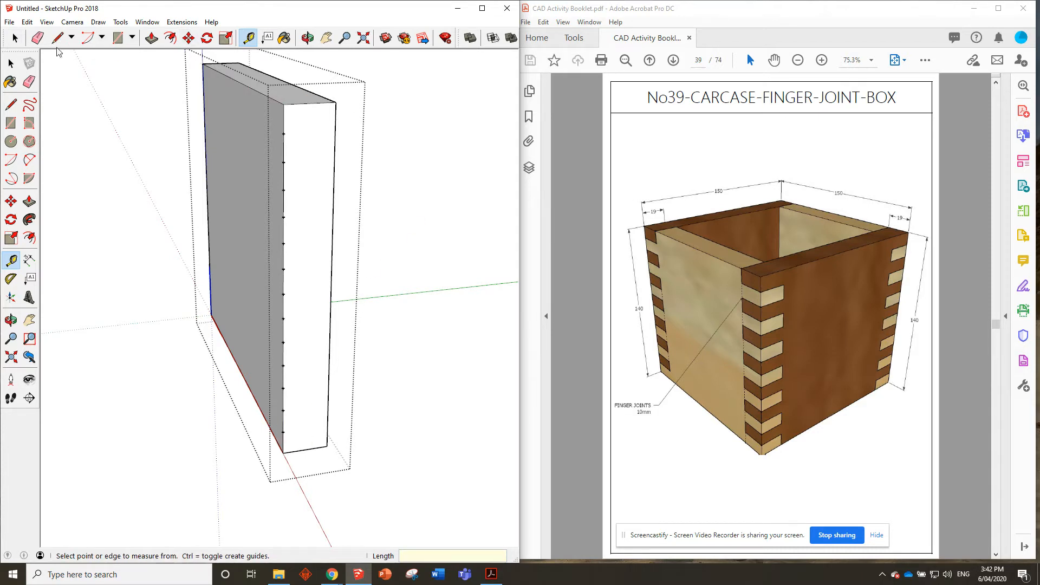
# Draw a 19 mm horizontal line across the panel's end face from each of the thirteen guide points to the opposite edge
pyautogui.click(56, 37)
pyautogui.click(283, 134)
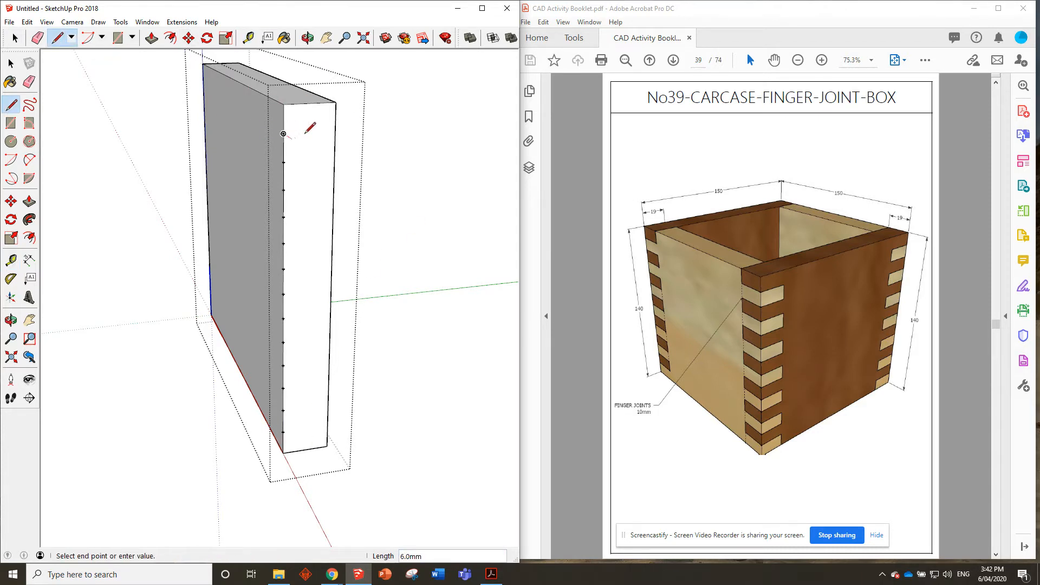
pyautogui.click(335, 132)
pyautogui.click(282, 161)
pyautogui.click(334, 160)
pyautogui.click(283, 190)
pyautogui.click(333, 187)
pyautogui.click(283, 216)
pyautogui.click(333, 214)
pyautogui.click(283, 243)
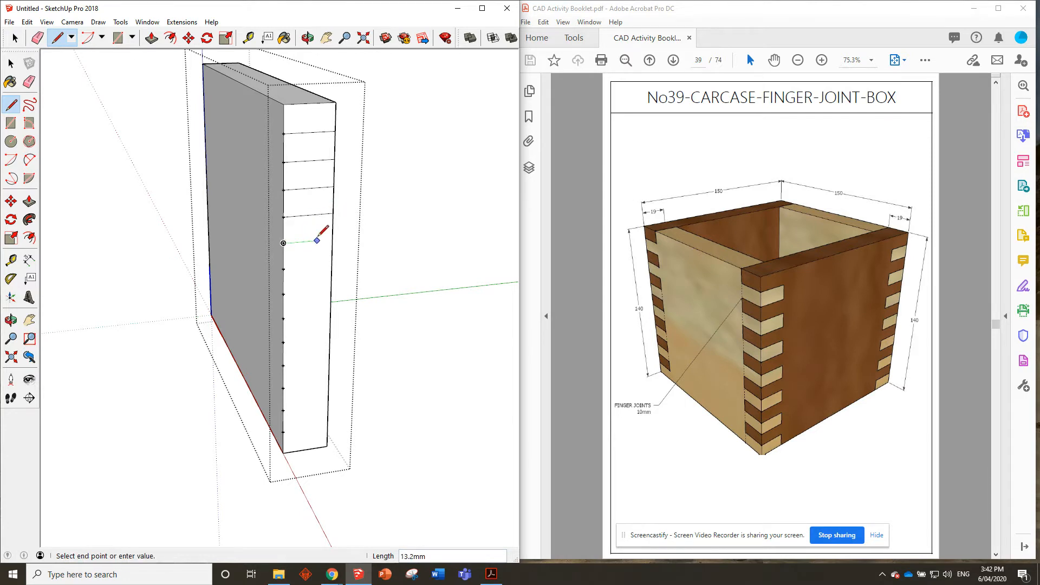
pyautogui.click(331, 239)
pyautogui.click(283, 269)
pyautogui.click(332, 264)
pyautogui.click(283, 294)
pyautogui.click(331, 290)
pyautogui.click(282, 318)
pyautogui.click(330, 316)
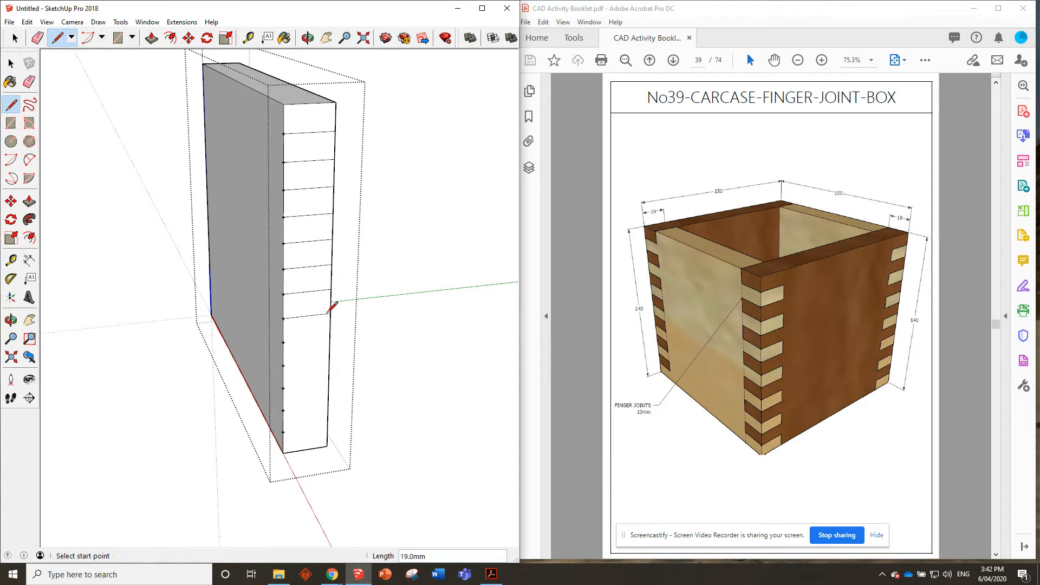
pyautogui.click(282, 342)
pyautogui.click(330, 339)
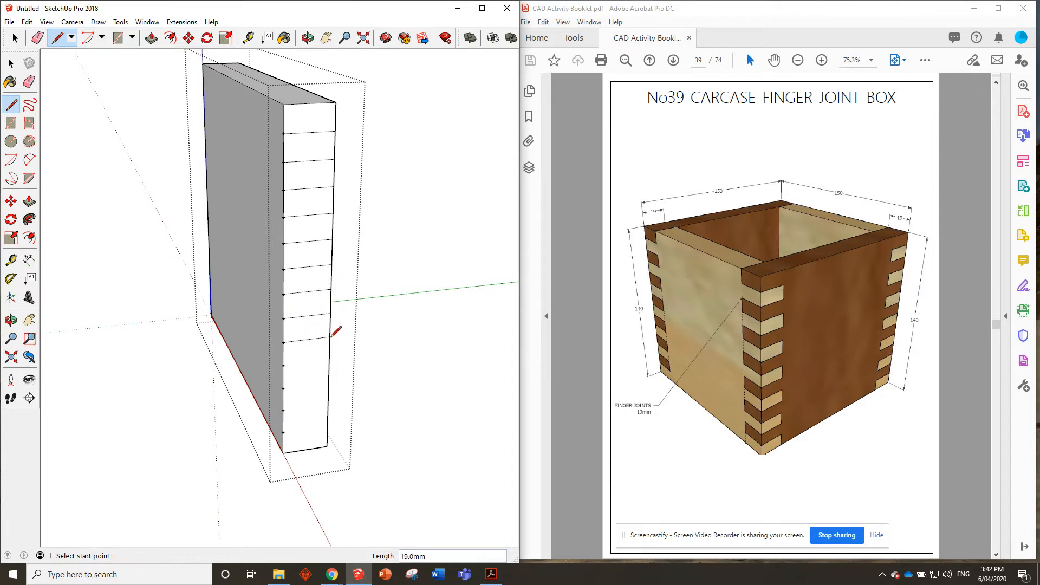
pyautogui.click(283, 366)
pyautogui.click(329, 359)
pyautogui.click(280, 387)
pyautogui.click(329, 383)
pyautogui.click(283, 410)
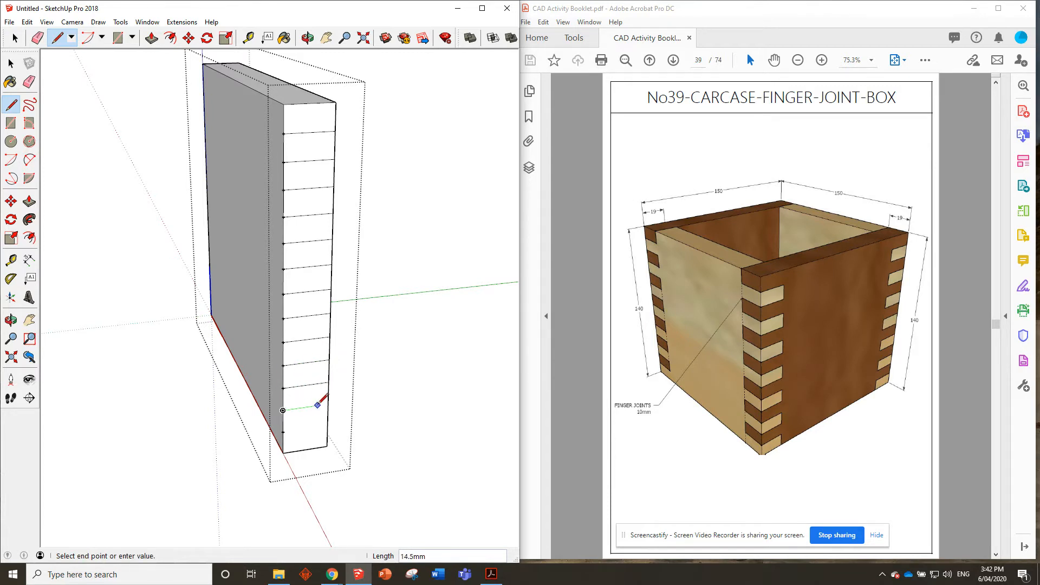
pyautogui.click(329, 403)
pyautogui.click(283, 432)
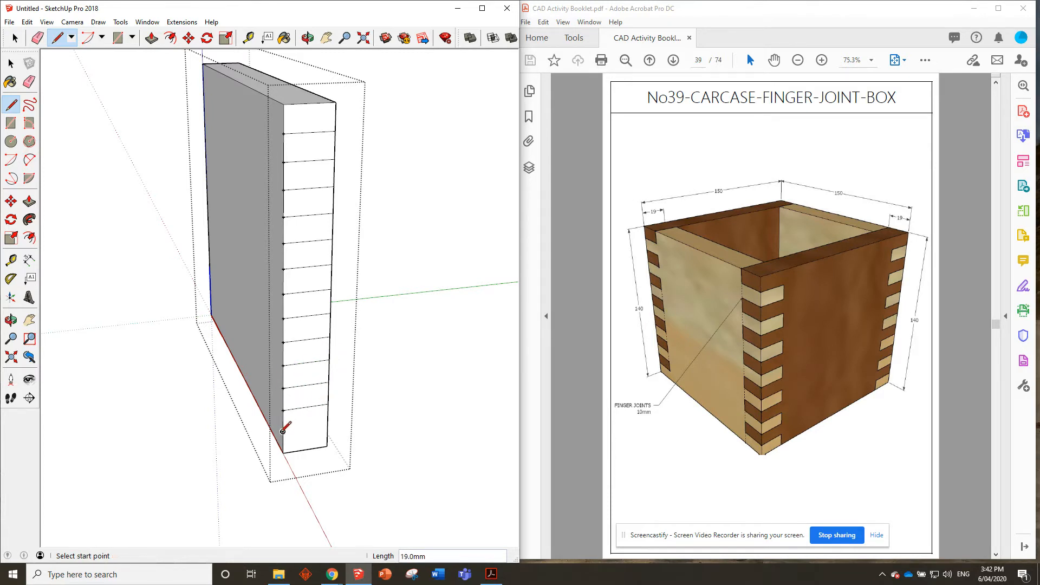
pyautogui.click(328, 425)
pyautogui.moveTo(246, 255); pyautogui.dragTo(330, 278, button='middle')
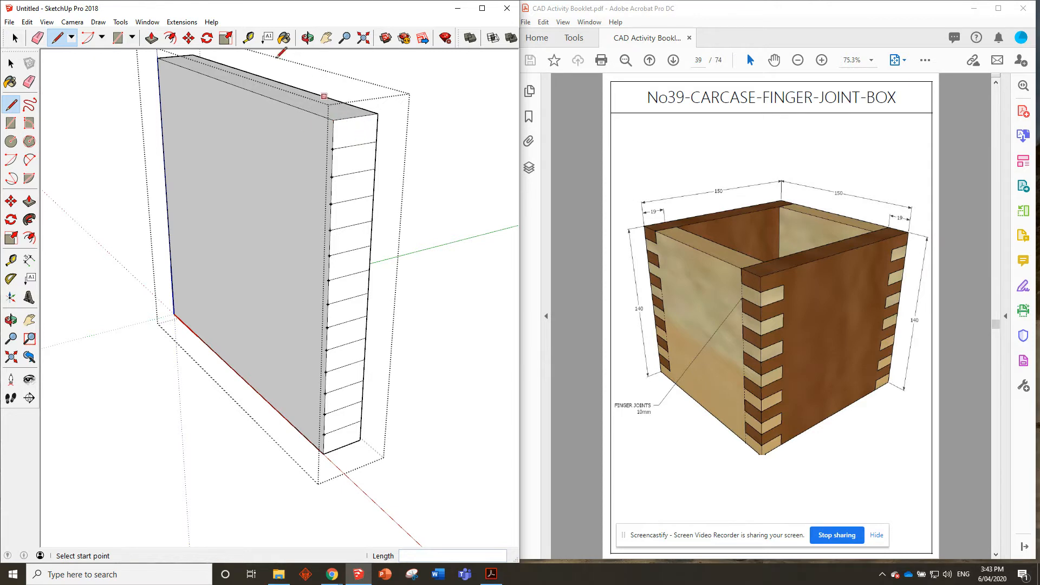
# Try to push every second 10 mm strip of the panel's divided end face in by 19 mm, starting with the uppermost strip
pyautogui.click(160, 37)
pyautogui.click(348, 135)
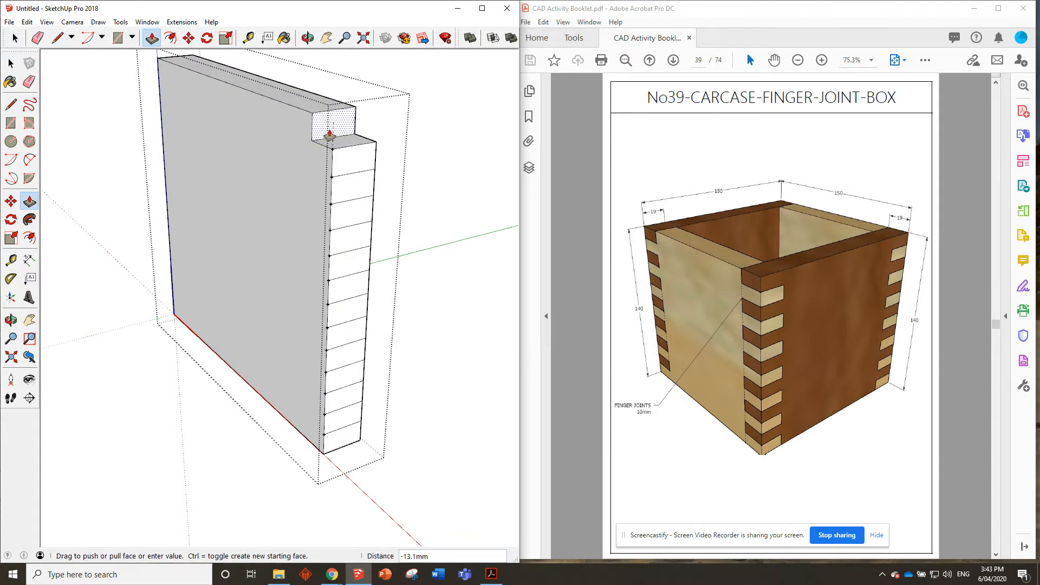
pyautogui.press('Return')
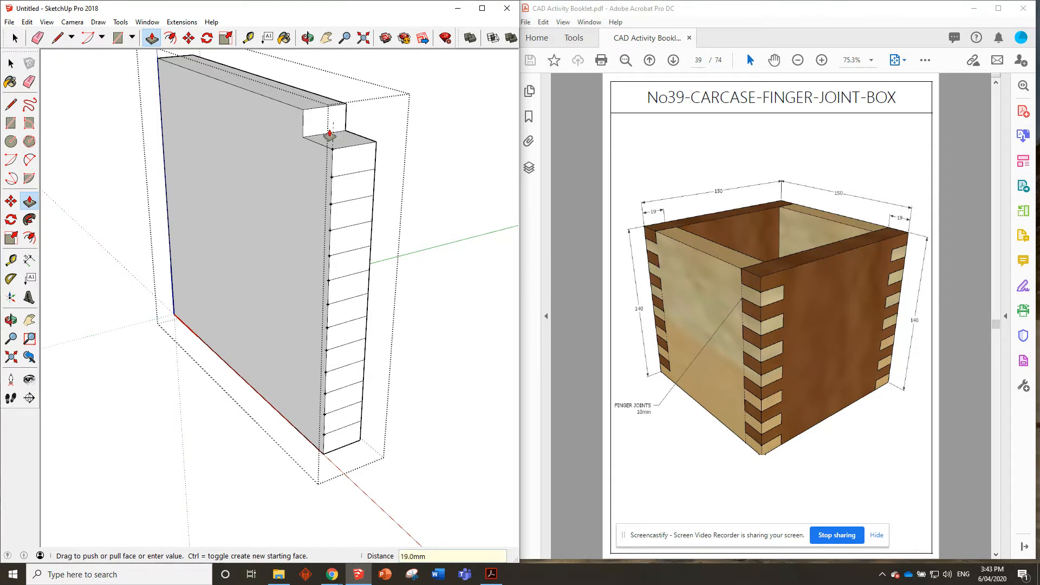
pyautogui.doubleClick(353, 187)
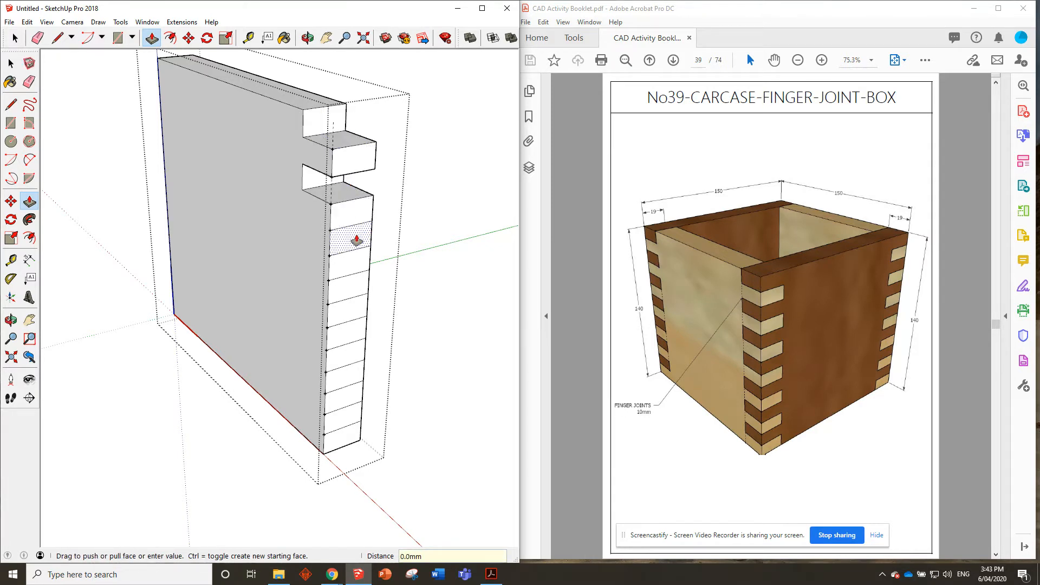
pyautogui.doubleClick(353, 237)
pyautogui.doubleClick(343, 286)
pyautogui.doubleClick(349, 340)
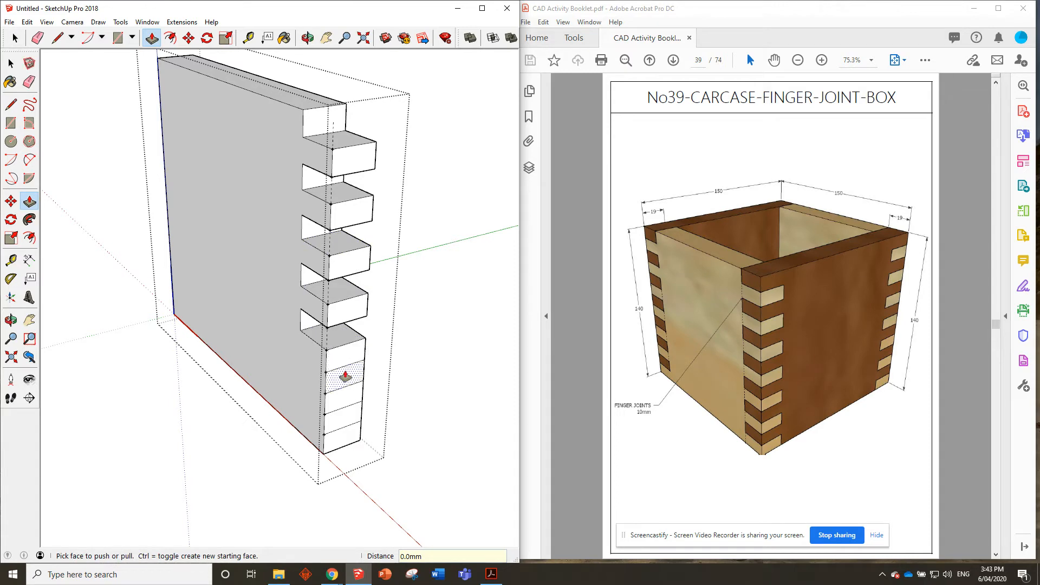
pyautogui.doubleClick(347, 381)
pyautogui.doubleClick(344, 422)
pyautogui.moveTo(269, 337)
pyautogui.mouseDown(button='middle')
pyautogui.moveTo(278, 337)
pyautogui.moveTo(278, 318)
pyautogui.mouseUp(button='middle')
pyautogui.moveTo(372, 226); pyautogui.dragTo(205, 214, button='middle')
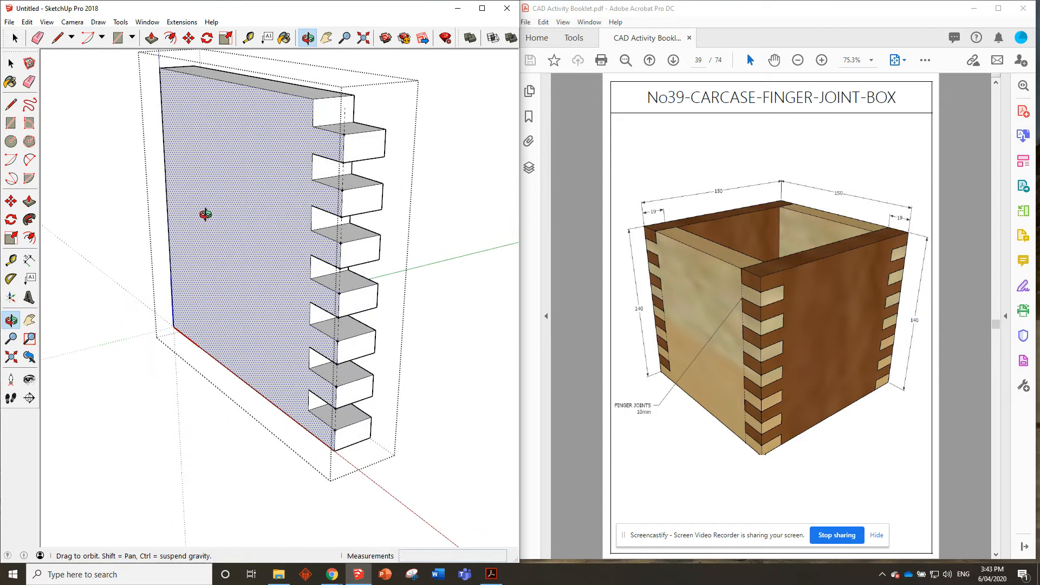
# Undo the seven finger cuts made in the panel's end face
pyautogui.press('p')
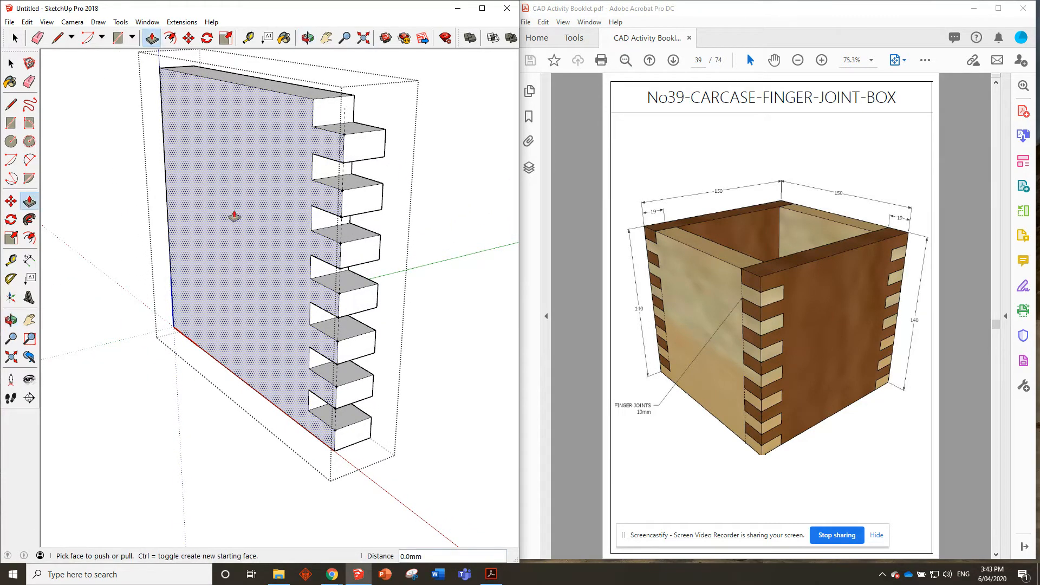
pyautogui.hotkey('ctrl', 'z')
pyautogui.hotkey('ctrl', 'z')
pyautogui.hotkey('ctrl', 'z')
pyautogui.hotkey('ctrl', 'z')
pyautogui.hotkey('ctrl', 'z')
pyautogui.hotkey('ctrl', 'z')
pyautogui.hotkey('ctrl', 'z')
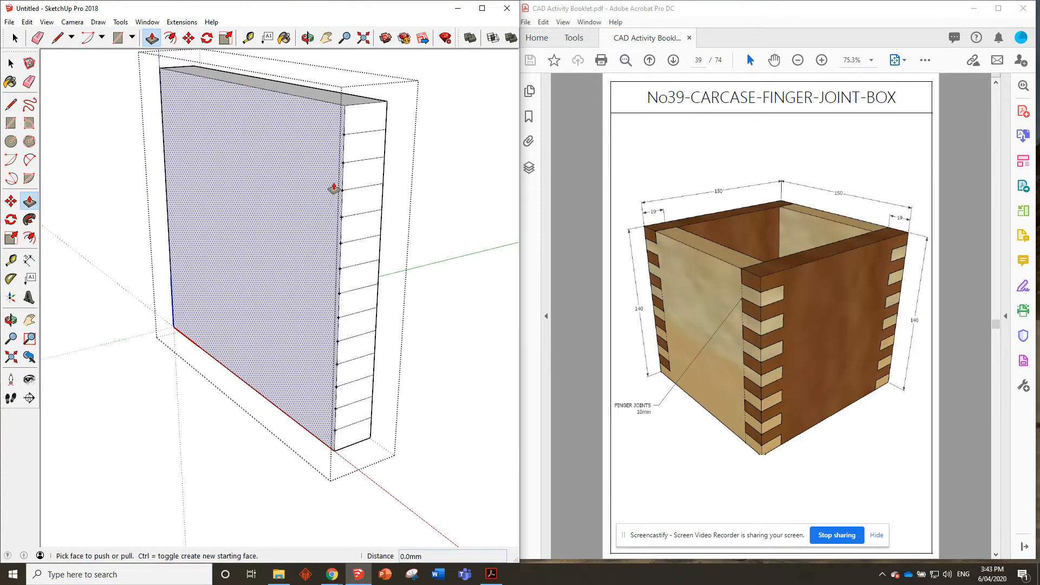
# Place a horizontal guide across the panel's outer face from the uppermost division line to the opposite vertical edge
pyautogui.moveTo(176, 108); pyautogui.dragTo(205, 115, button='middle')
pyautogui.press('space')
pyautogui.moveTo(364, 116)
pyautogui.mouseDown(button='middle')
pyautogui.moveTo(338, 100)
pyautogui.moveTo(352, 124)
pyautogui.mouseUp(button='middle')
pyautogui.press('t')
pyautogui.click(346, 131)
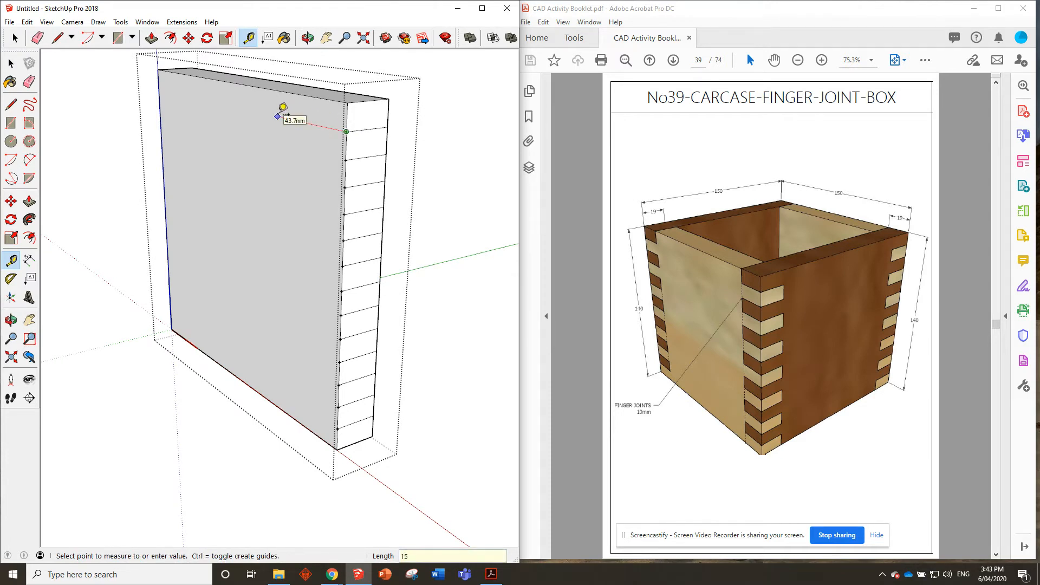
pyautogui.write('15')
pyautogui.press('Return')
pyautogui.press('space')
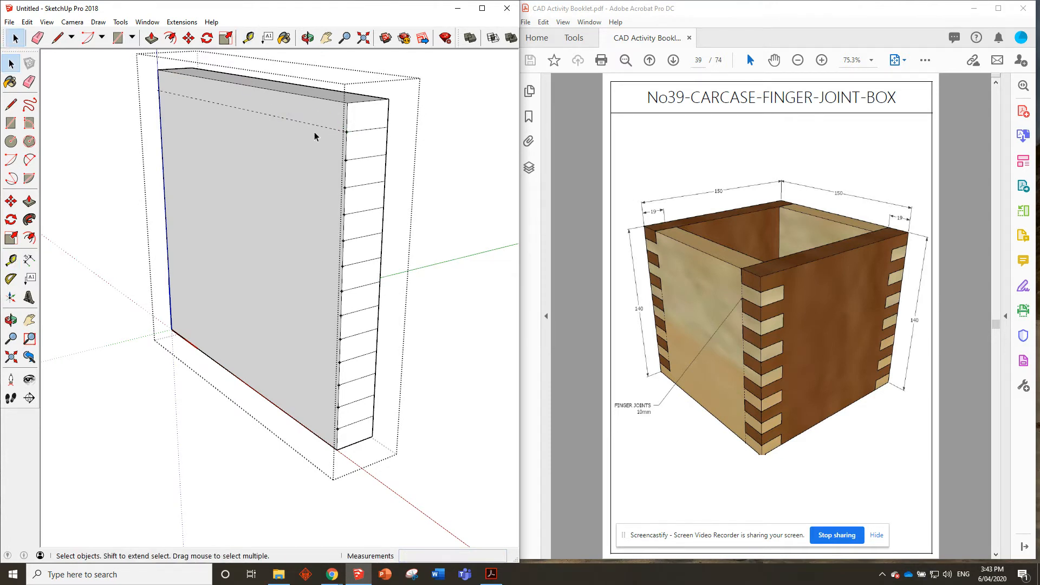
# Copy only the outline and division lines of the divided end face, leaving its faces unselected, onto the panel's opposite end at the matching upper corner
pyautogui.moveTo(334, 95); pyautogui.dragTo(383, 462)
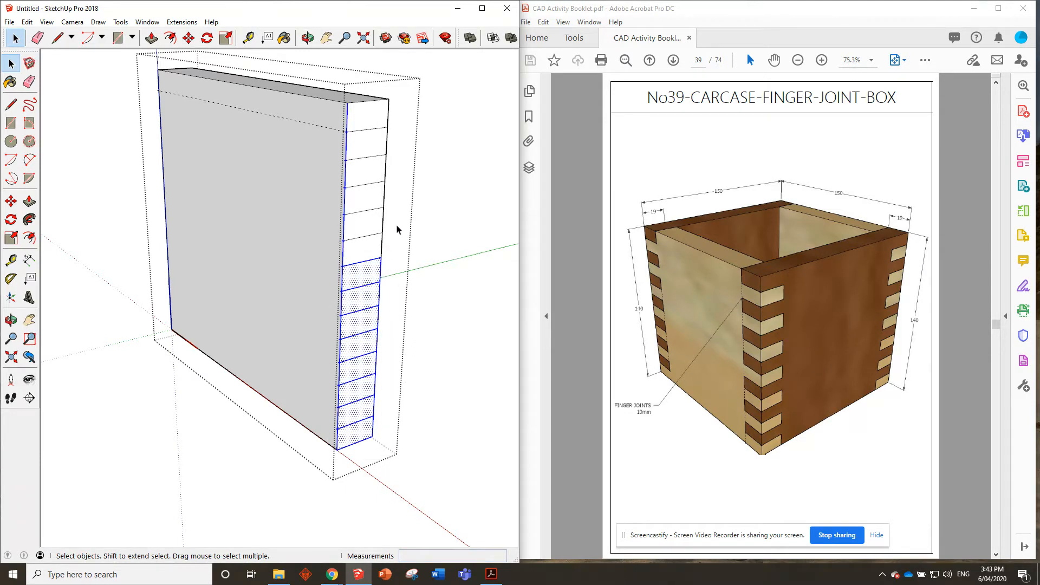
pyautogui.click(327, 64)
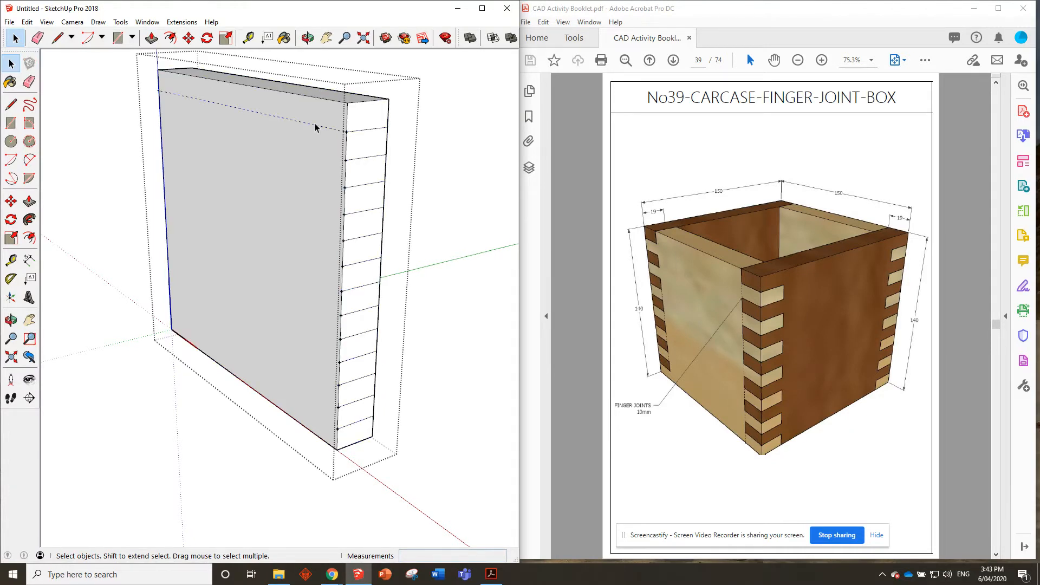
pyautogui.moveTo(317, 73); pyautogui.dragTo(392, 459)
pyautogui.keyDown('shift'); pyautogui.click(362, 428); pyautogui.keyUp('shift')
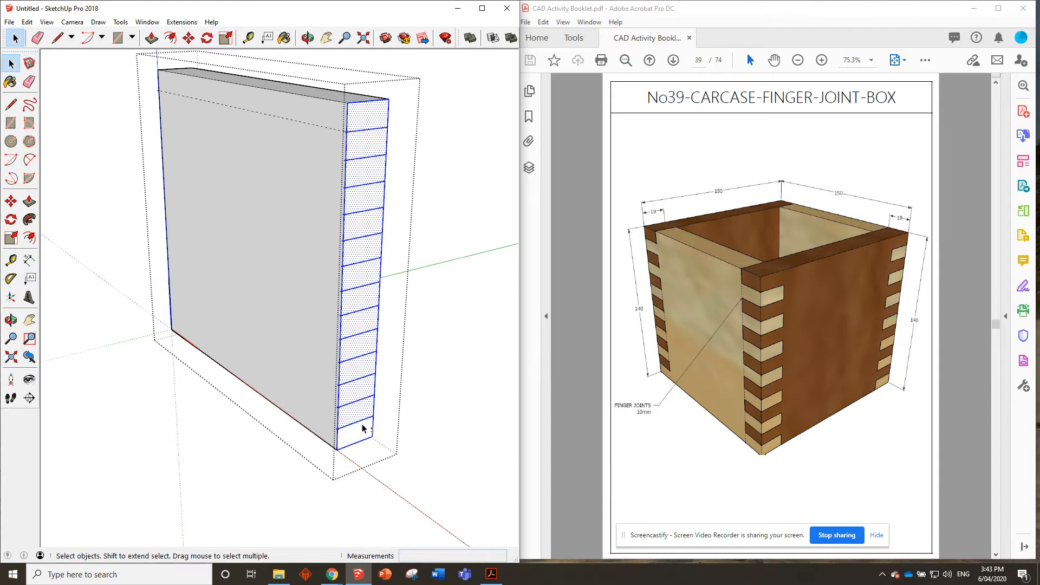
pyautogui.keyDown('shift'); pyautogui.click(361, 412); pyautogui.keyUp('shift')
pyautogui.keyDown('shift'); pyautogui.click(363, 396); pyautogui.keyUp('shift')
pyautogui.keyDown('shift'); pyautogui.click(357, 370); pyautogui.keyUp('shift')
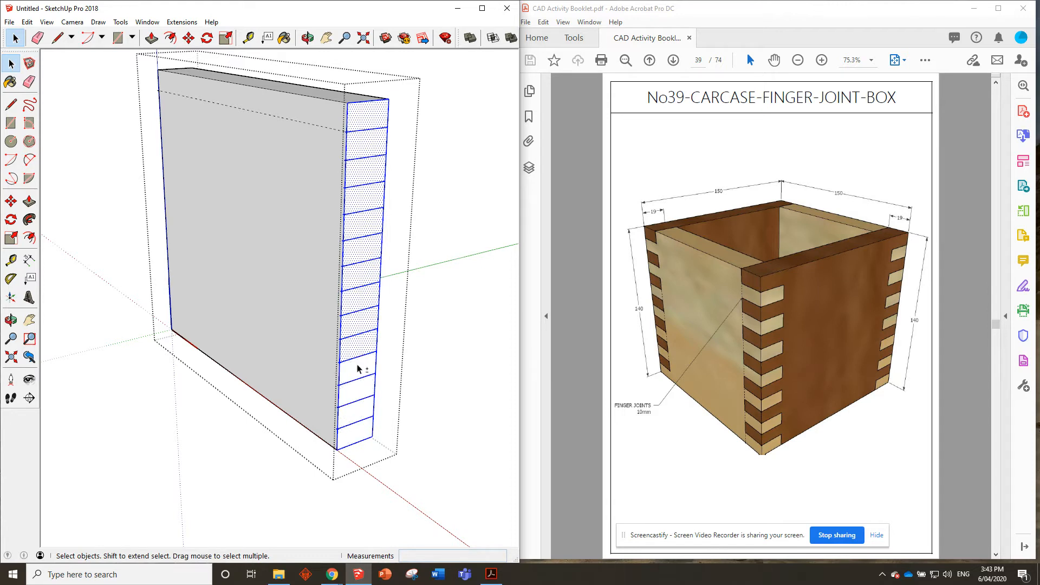
pyautogui.keyDown('shift'); pyautogui.click(361, 349); pyautogui.keyUp('shift')
pyautogui.keyDown('shift'); pyautogui.click(361, 325); pyautogui.keyUp('shift')
pyautogui.keyDown('shift'); pyautogui.click(364, 305); pyautogui.keyUp('shift')
pyautogui.keyDown('shift'); pyautogui.click(364, 277); pyautogui.keyUp('shift')
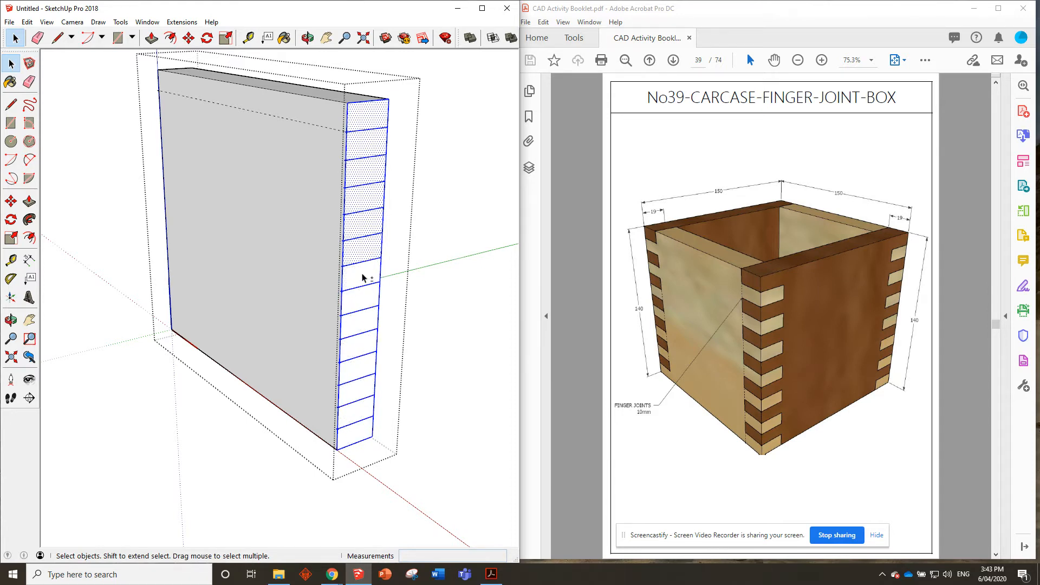
pyautogui.keyDown('shift'); pyautogui.click(364, 252); pyautogui.keyUp('shift')
pyautogui.keyDown('shift'); pyautogui.click(365, 230); pyautogui.keyUp('shift')
pyautogui.keyDown('shift'); pyautogui.click(364, 202); pyautogui.keyUp('shift')
pyautogui.keyDown('shift'); pyautogui.click(363, 182); pyautogui.keyUp('shift')
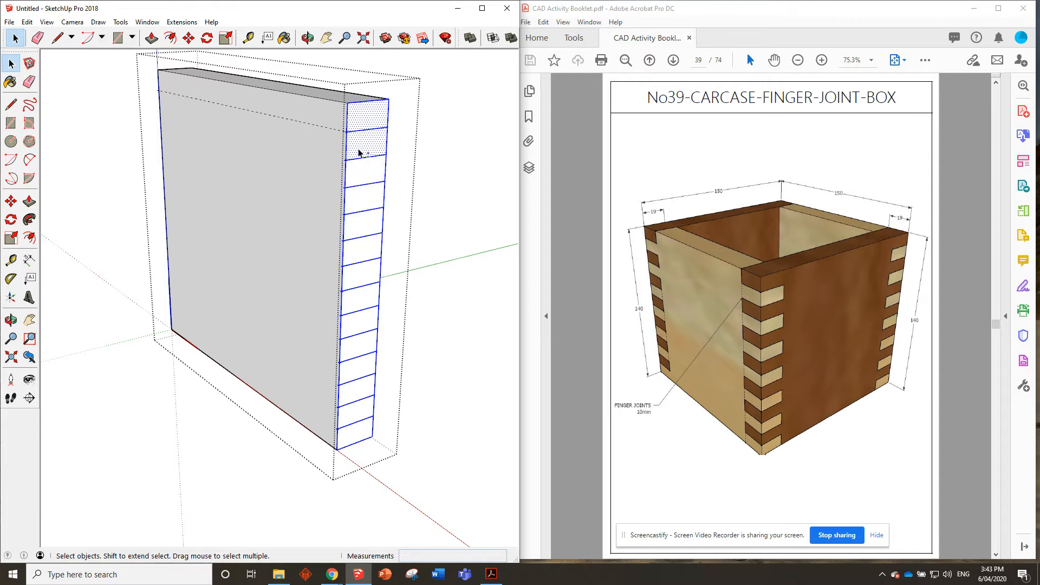
pyautogui.keyDown('shift'); pyautogui.click(361, 153); pyautogui.keyUp('shift')
pyautogui.keyDown('shift'); pyautogui.click(360, 122); pyautogui.keyUp('shift')
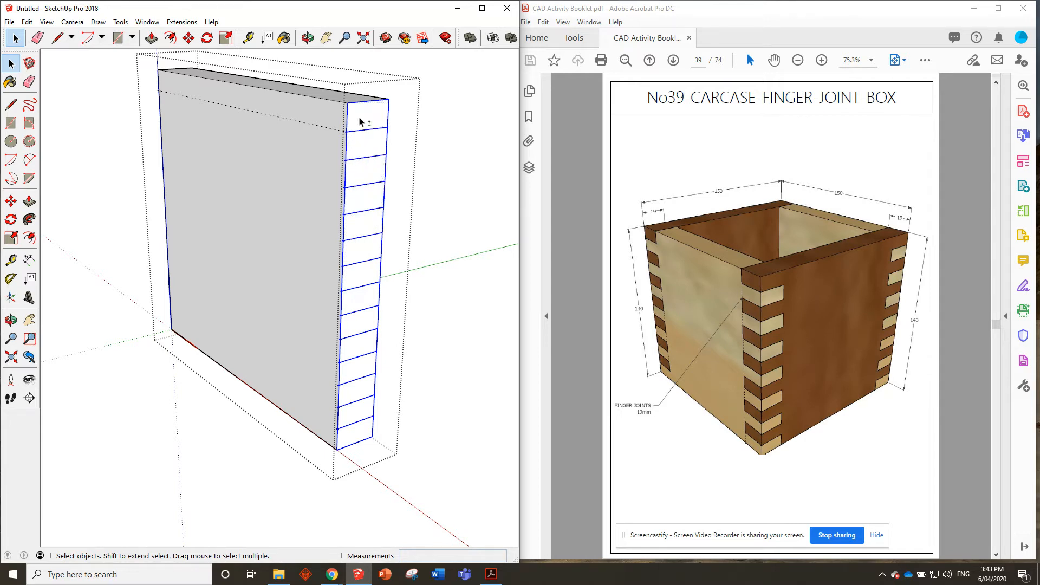
pyautogui.click(189, 38)
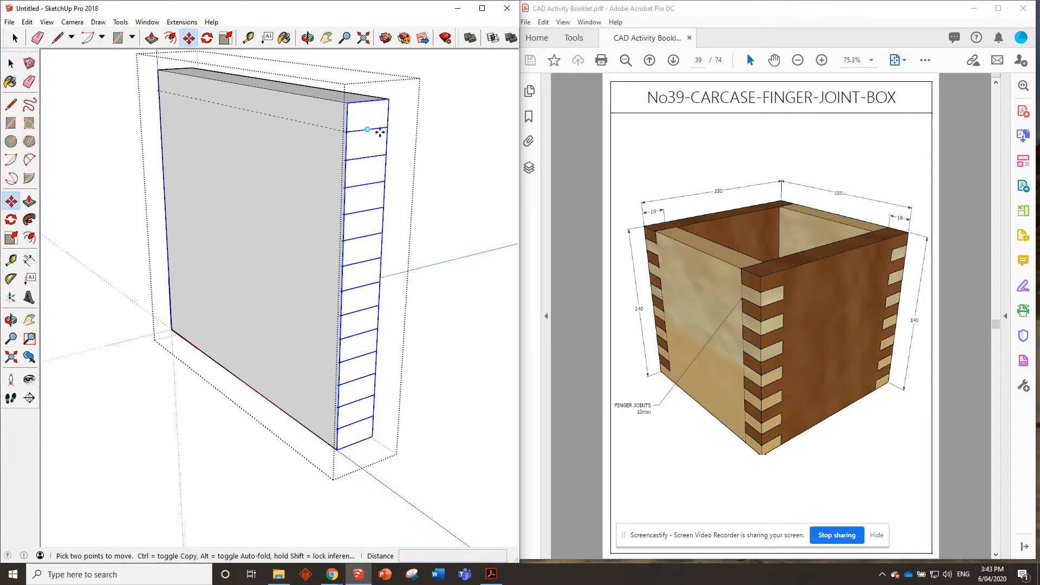
pyautogui.click(348, 103)
pyautogui.press('ctrl')
pyautogui.moveTo(81, 173)
pyautogui.mouseDown(button='middle')
pyautogui.moveTo(384, 167)
pyautogui.moveTo(214, 141)
pyautogui.mouseUp(button='middle')
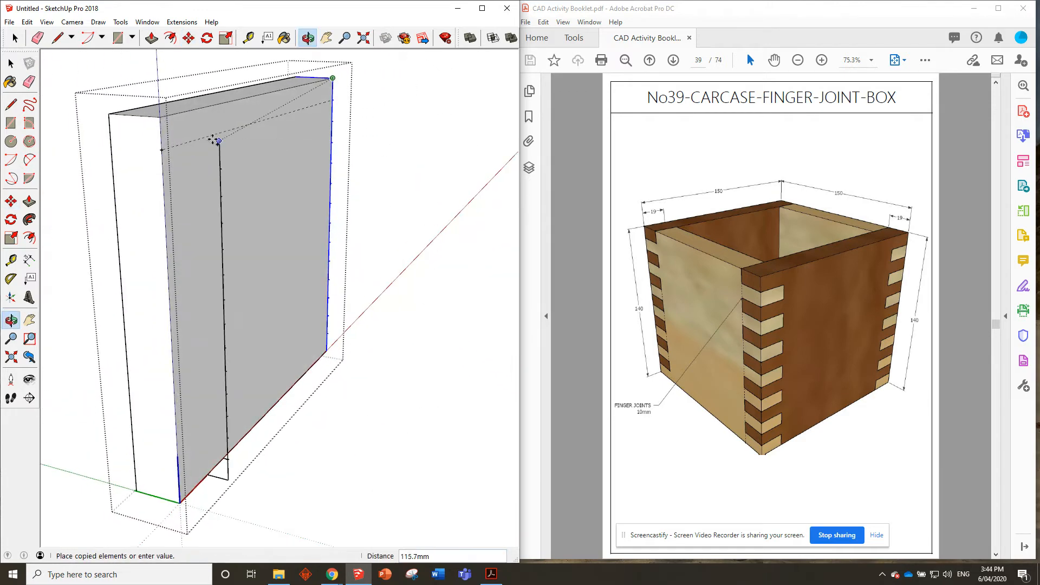
pyautogui.click(161, 118)
pyautogui.moveTo(379, 188)
pyautogui.mouseDown(button='middle')
pyautogui.moveTo(327, 211)
pyautogui.moveTo(237, 228)
pyautogui.moveTo(181, 209)
pyautogui.moveTo(107, 219)
pyautogui.moveTo(63, 170)
pyautogui.moveTo(276, 165)
pyautogui.mouseUp(button='middle')
pyautogui.press('space')
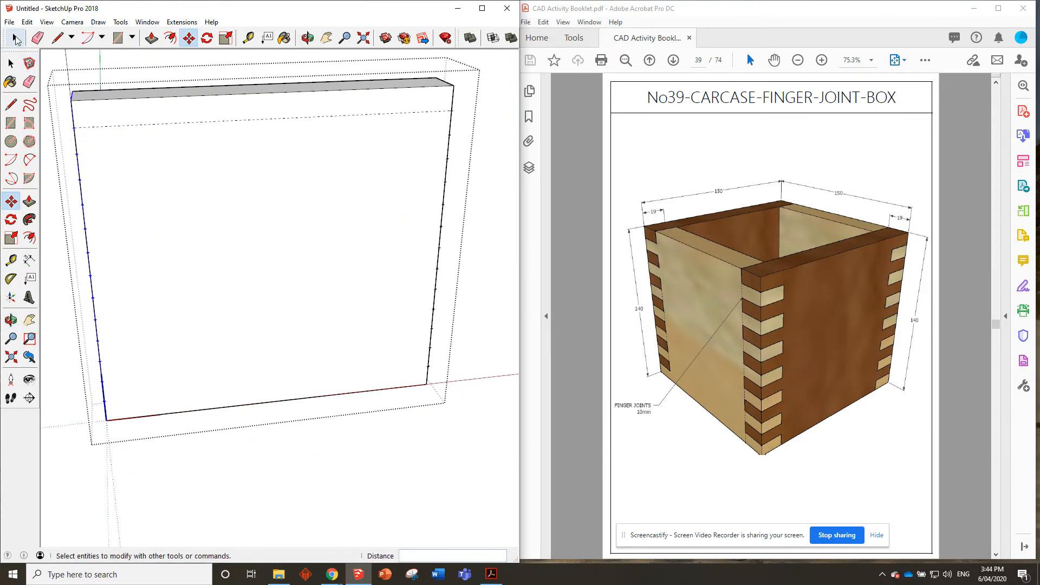
# Push every second 10 mm strip of the original divided end face in by 19 mm, starting with the uppermost strip
pyautogui.moveTo(353, 123); pyautogui.dragTo(258, 82, button='middle')
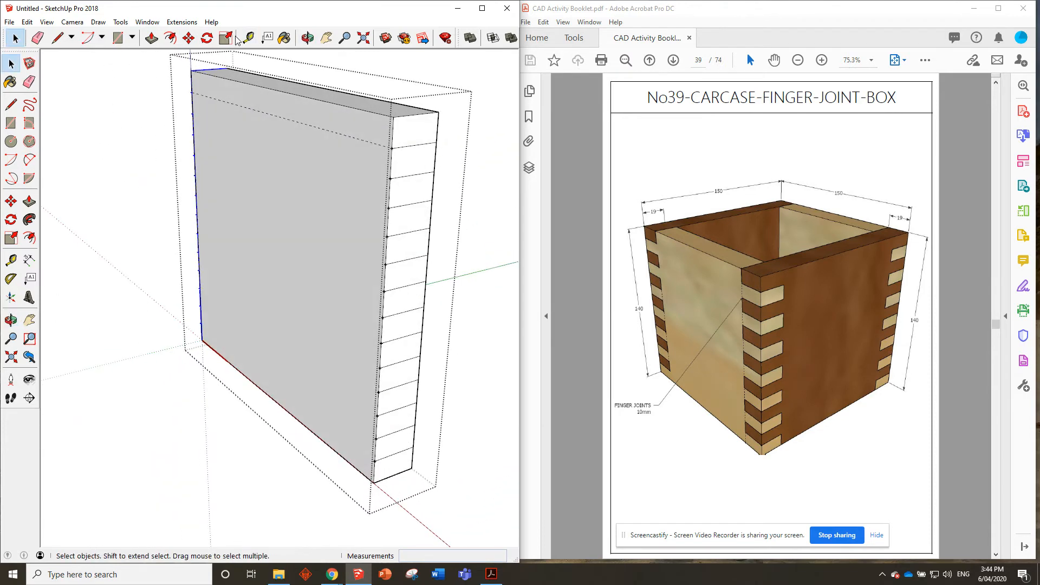
pyautogui.click(152, 39)
pyautogui.moveTo(422, 143); pyautogui.dragTo(387, 137)
pyautogui.write('19')
pyautogui.press('Return')
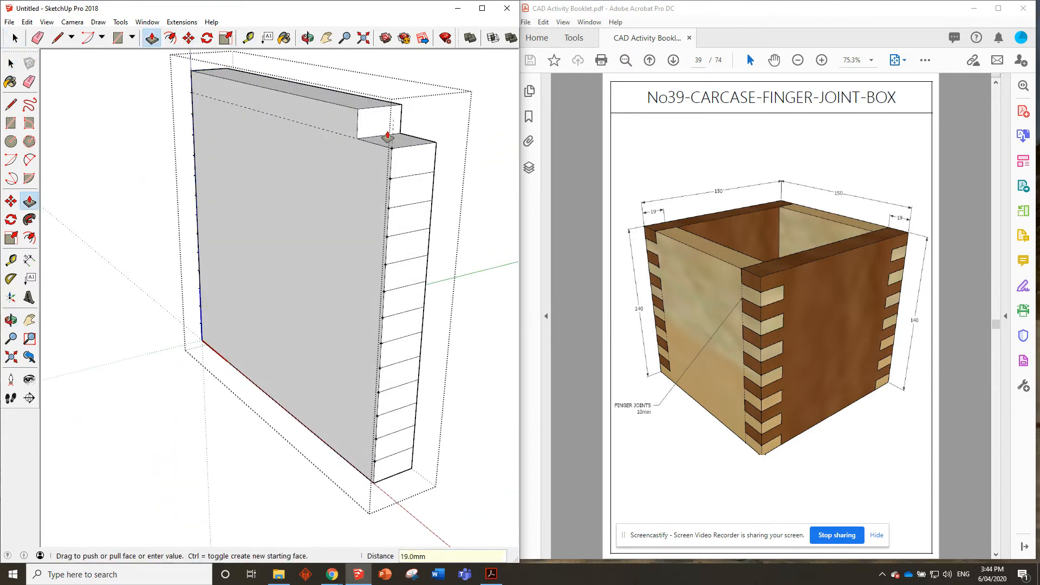
pyautogui.doubleClick(413, 185)
pyautogui.doubleClick(407, 245)
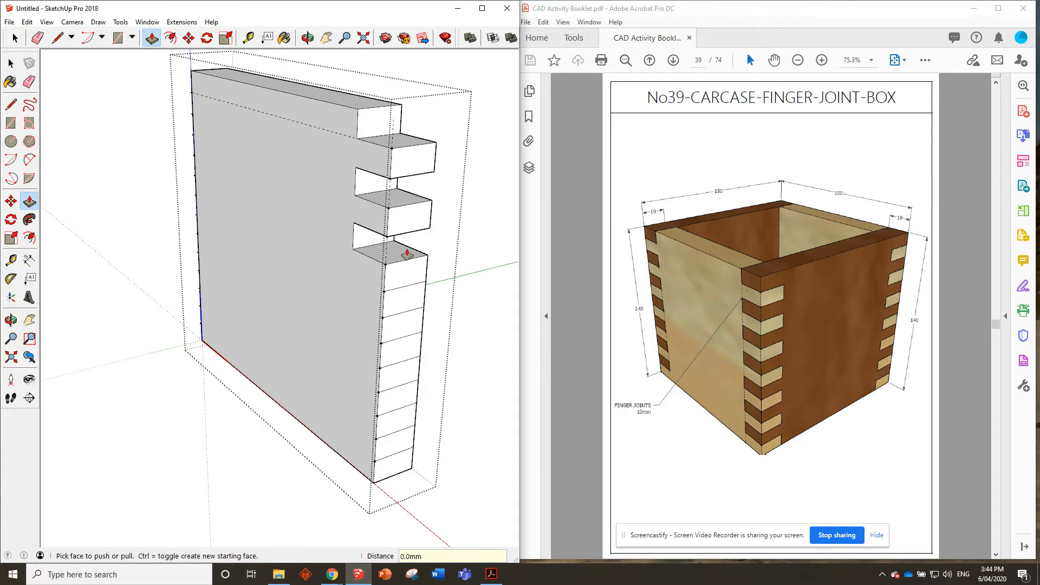
pyautogui.doubleClick(407, 298)
pyautogui.doubleClick(407, 348)
pyautogui.doubleClick(406, 359)
pyautogui.doubleClick(399, 395)
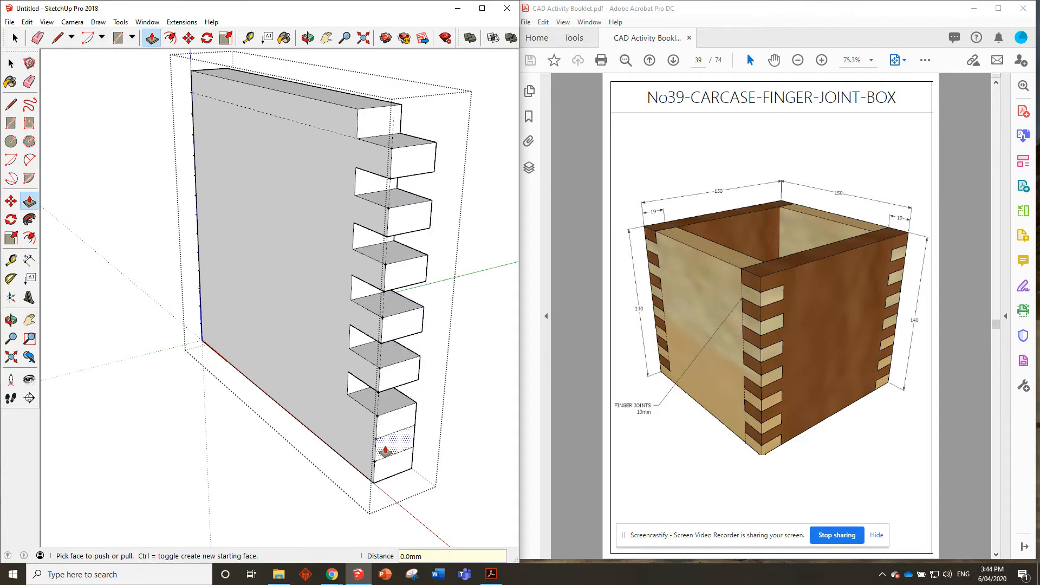
# Cut the matching 19 mm deep notches into every second strip of the panel's opposite end and finish editing the component
pyautogui.moveTo(286, 303)
pyautogui.mouseDown(button='middle')
pyautogui.moveTo(456, 277)
pyautogui.moveTo(446, 233)
pyautogui.moveTo(297, 235)
pyautogui.moveTo(149, 163)
pyautogui.mouseUp(button='middle')
pyautogui.doubleClick(145, 214)
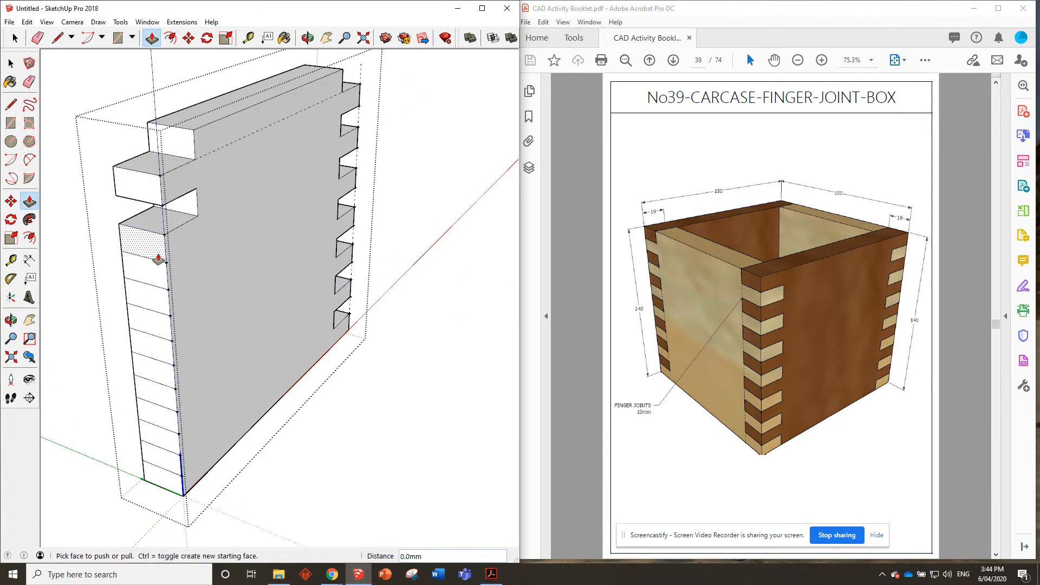
pyautogui.doubleClick(153, 268)
pyautogui.doubleClick(158, 324)
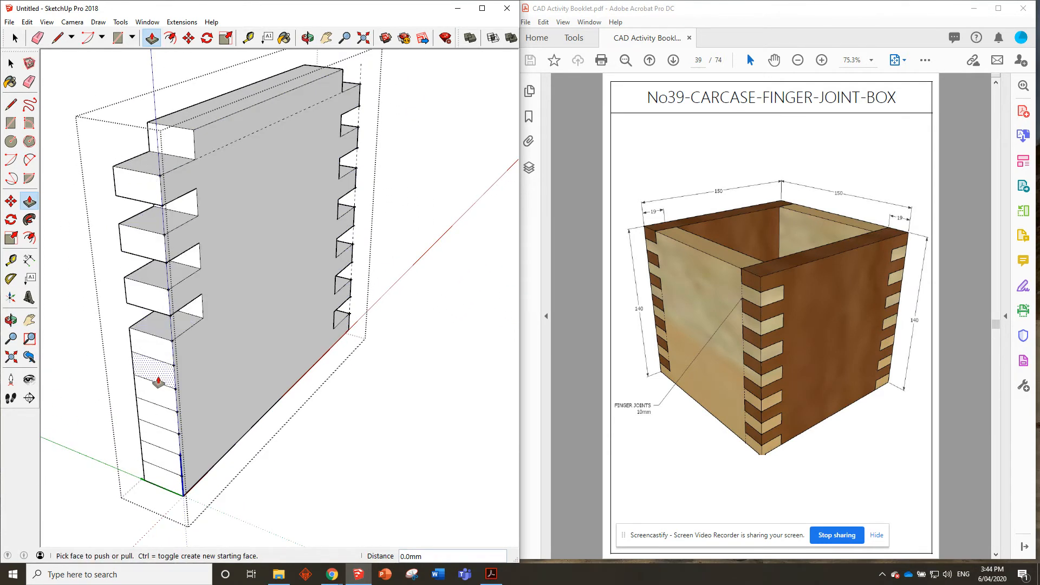
pyautogui.doubleClick(154, 364)
pyautogui.doubleClick(160, 410)
pyautogui.doubleClick(174, 466)
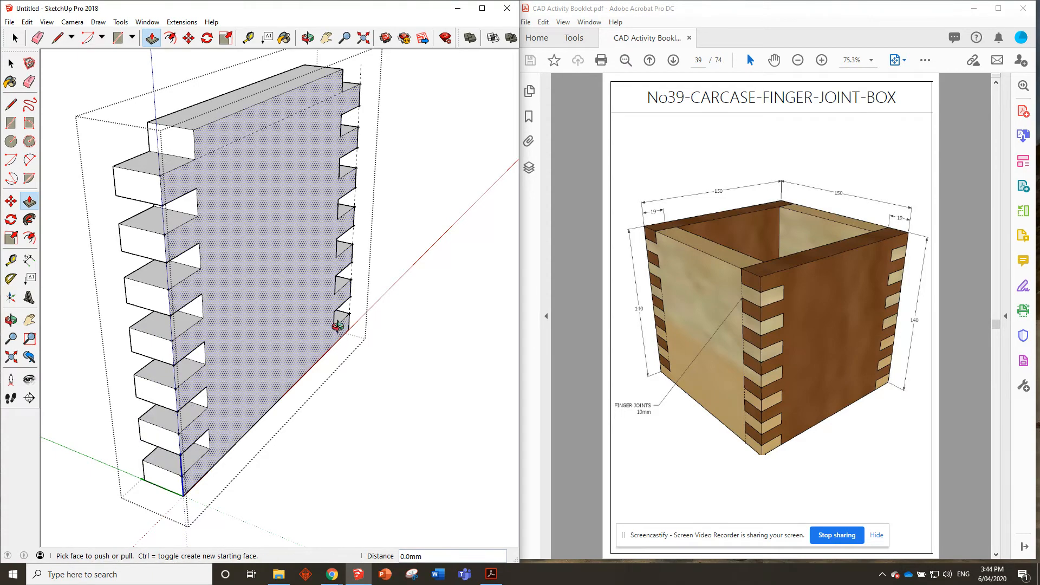
pyautogui.moveTo(439, 255); pyautogui.dragTo(351, 237, button='middle')
pyautogui.moveTo(445, 225)
pyautogui.mouseDown(button='middle')
pyautogui.moveTo(352, 221)
pyautogui.moveTo(255, 244)
pyautogui.moveTo(209, 80)
pyautogui.mouseUp(button='middle')
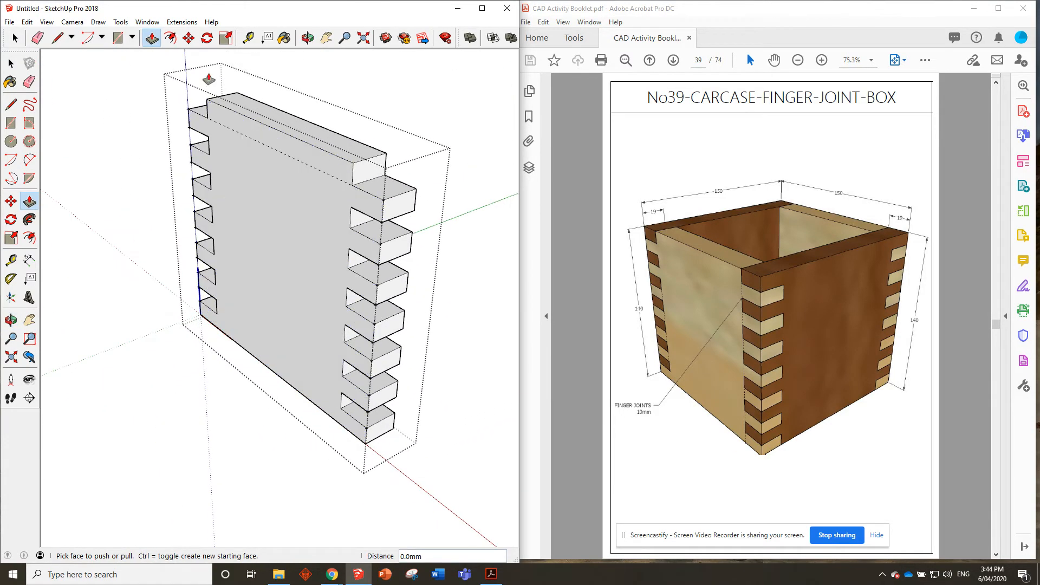
pyautogui.click(9, 34)
pyautogui.click(83, 209)
# Place a 150 mm guide from the panel's lower outer corner, running parallel to the green axis
pyautogui.moveTo(84, 209); pyautogui.dragTo(366, 218, button='middle')
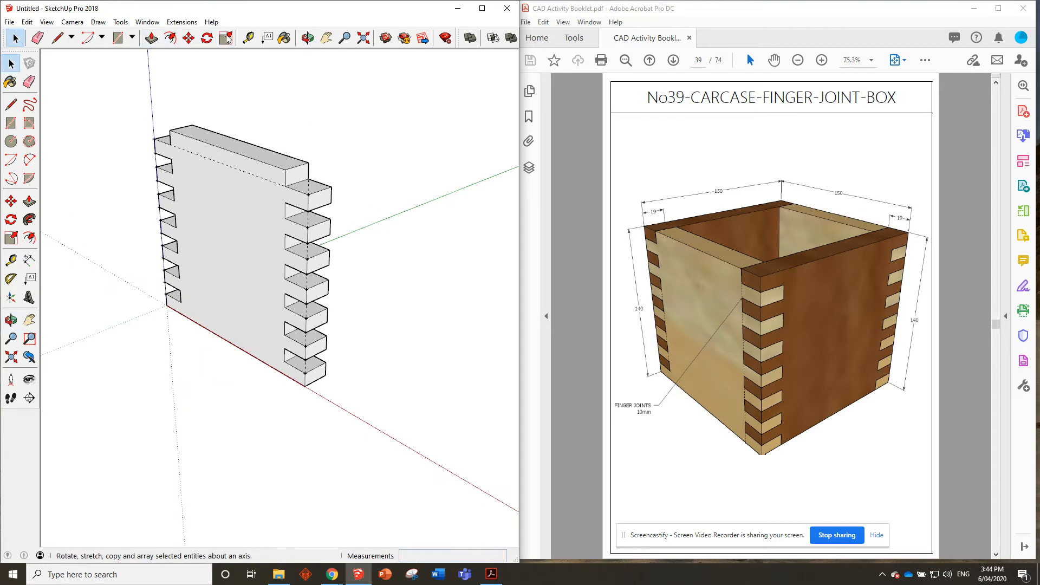
pyautogui.click(249, 38)
pyautogui.click(305, 386)
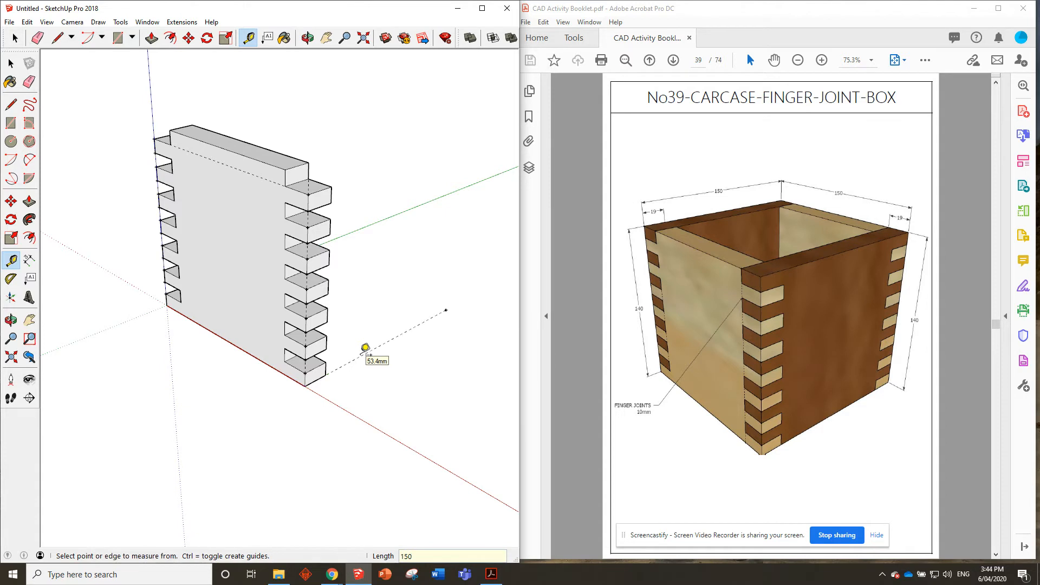
pyautogui.press('Return')
# Copy the finished panel 131 mm along the guide, snapping its lower inner corner to the guide's end point
pyautogui.click(189, 37)
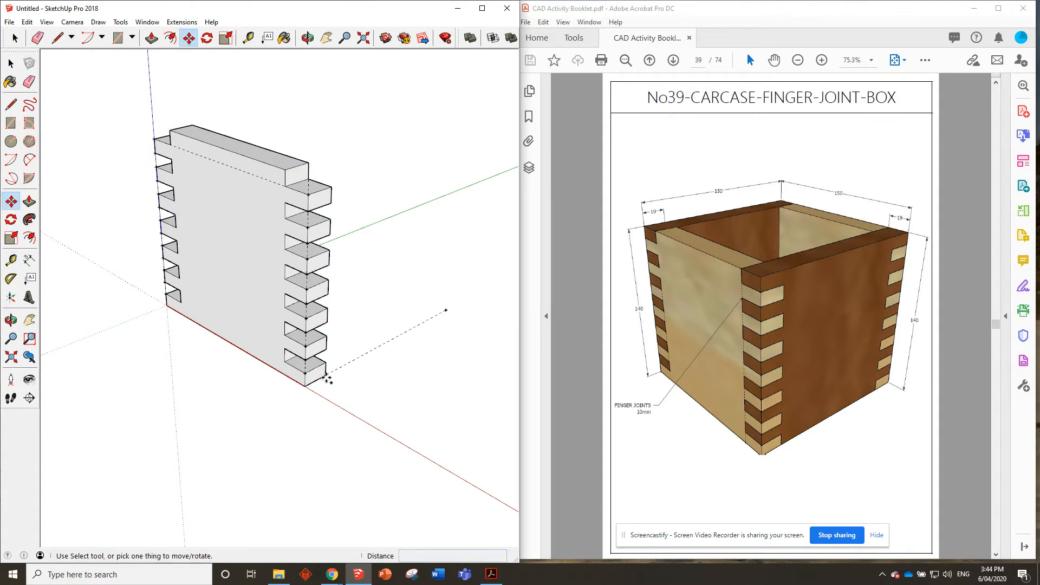
pyautogui.click(325, 375)
pyautogui.press('ctrl')
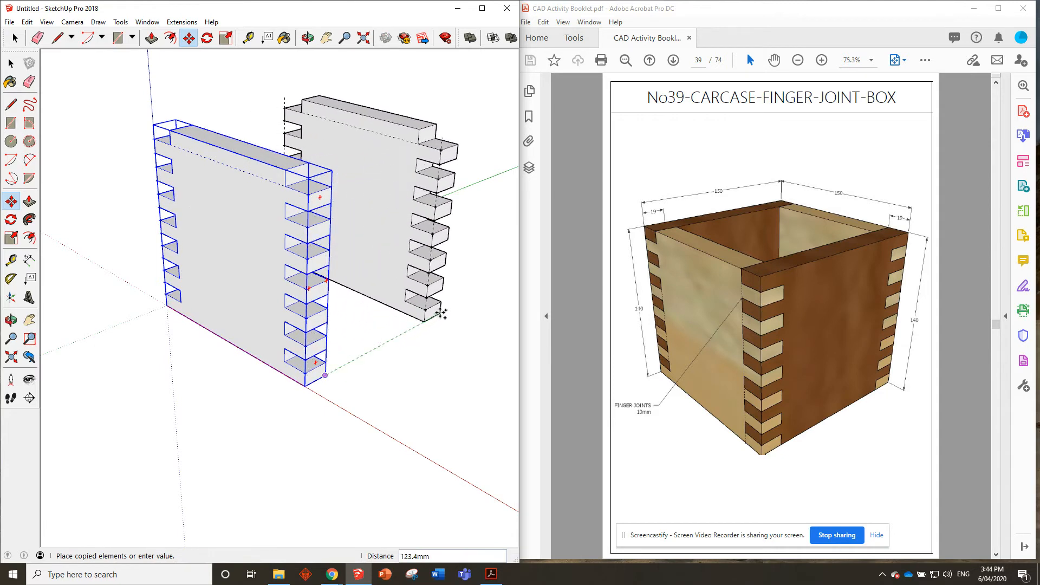
pyautogui.click(433, 316)
pyautogui.click(14, 38)
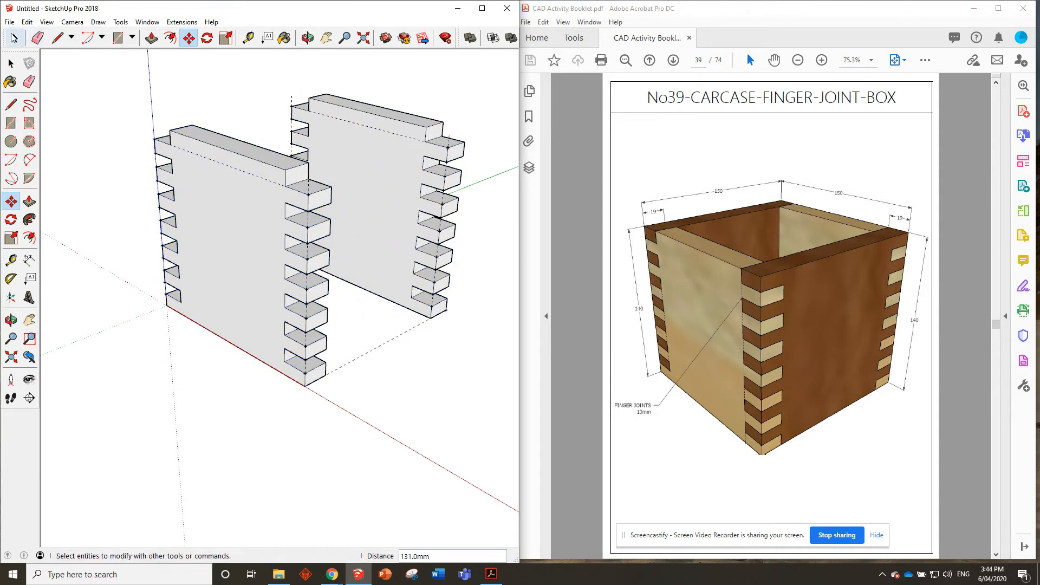
# Draw a 140 × 19 mm rectangle over the front panel's finger end and extrude it 150 mm to the rear panel's outer face
pyautogui.click(118, 37)
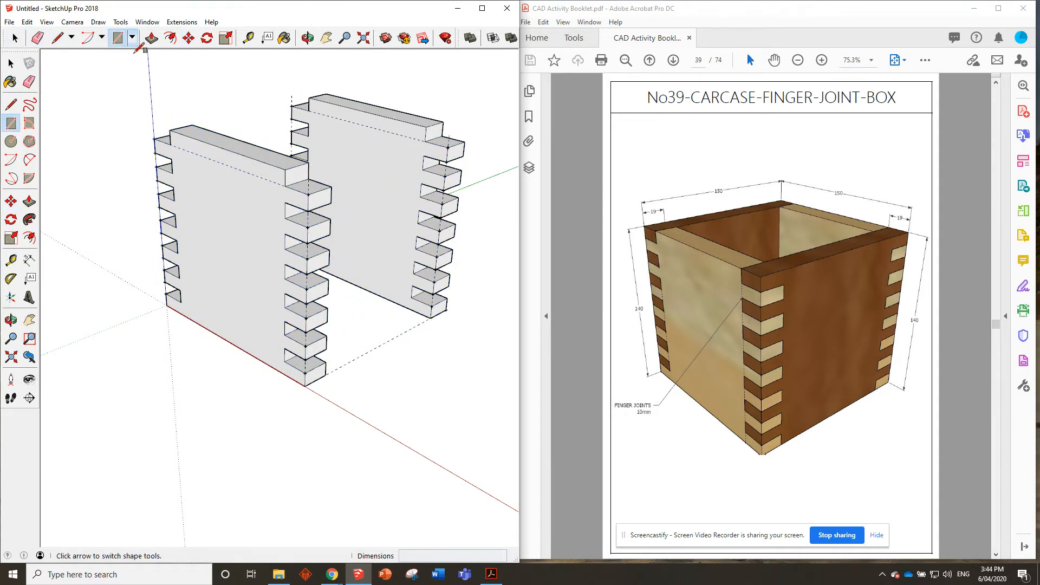
pyautogui.click(305, 385)
pyautogui.click(286, 171)
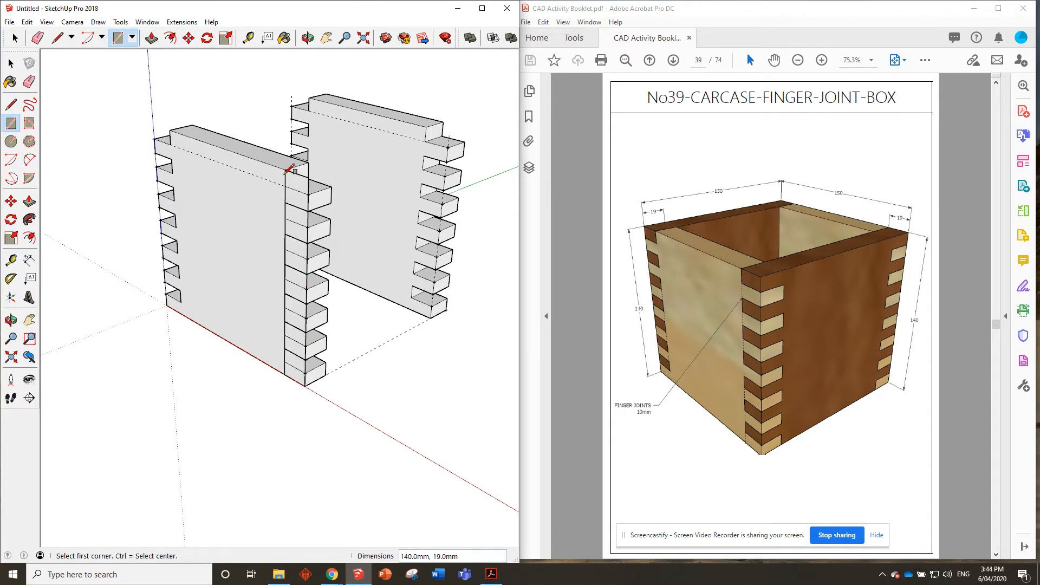
pyautogui.click(152, 37)
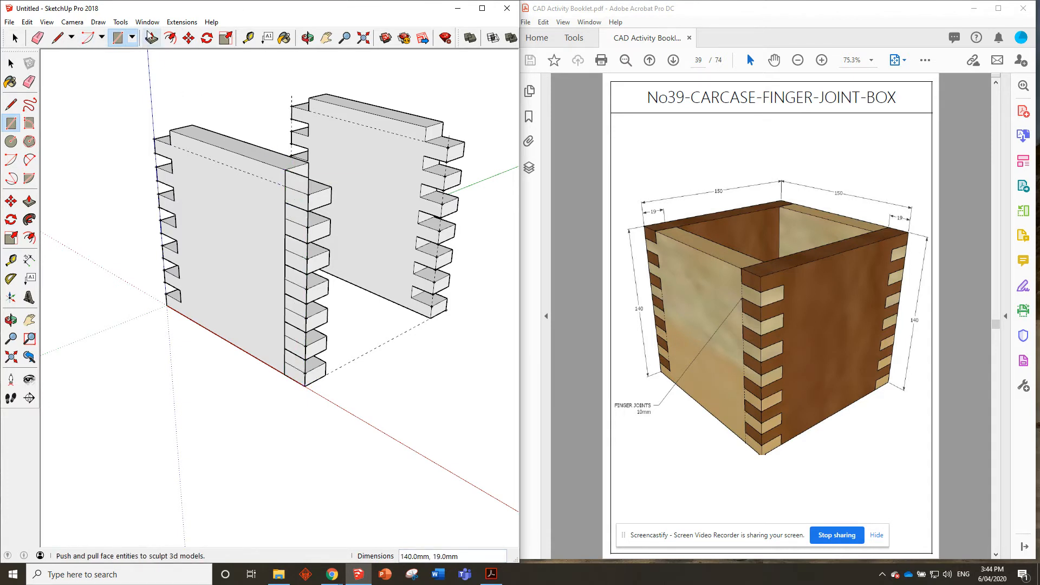
pyautogui.click(296, 185)
pyautogui.click(463, 130)
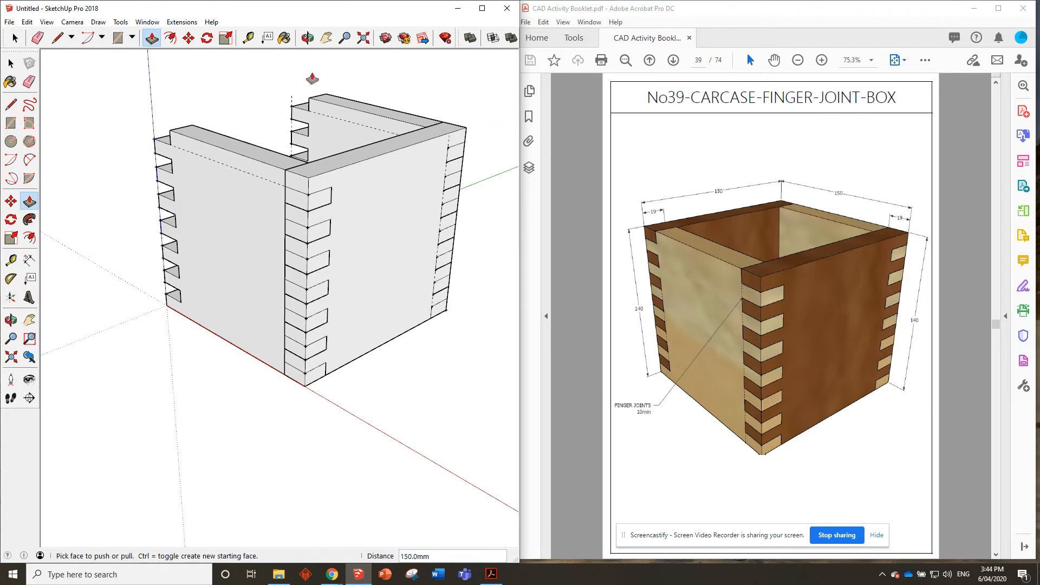
# Select the whole new side panel and make it a component with the default settings
pyautogui.click(14, 38)
pyautogui.tripleClick(358, 199)
pyautogui.rightClick(358, 198)
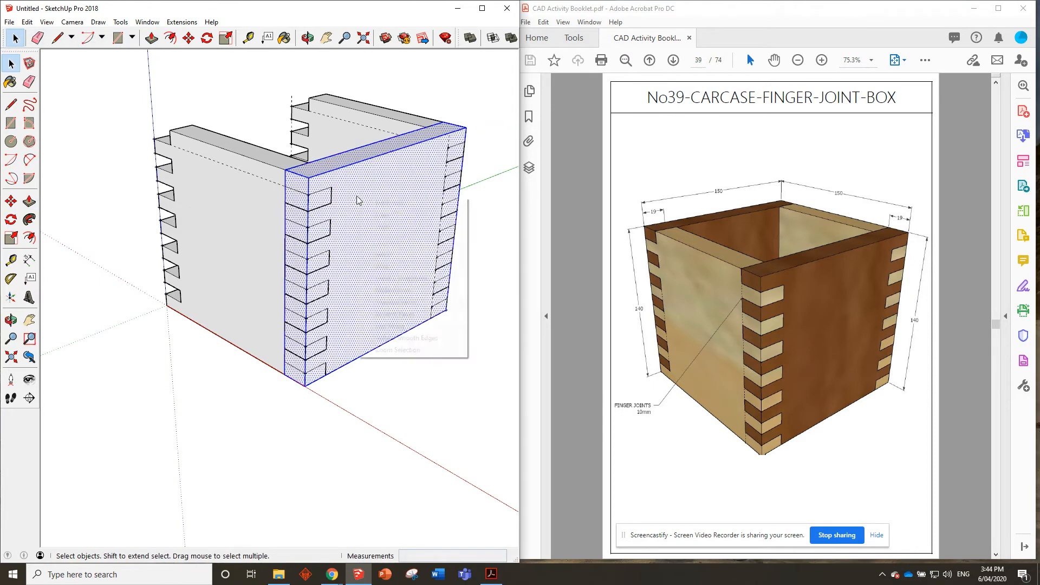
pyautogui.click(403, 278)
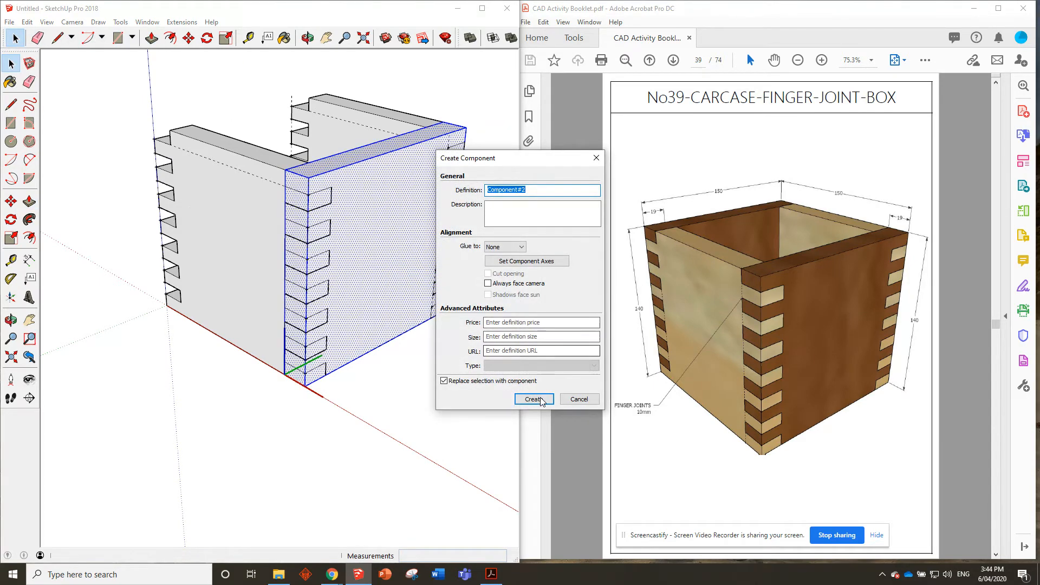
pyautogui.click(534, 397)
# Open the side panel component and draw 19 mm lines across its end face at every finger joint edge of the adjoining panel
pyautogui.scroll(10, 344, 255)
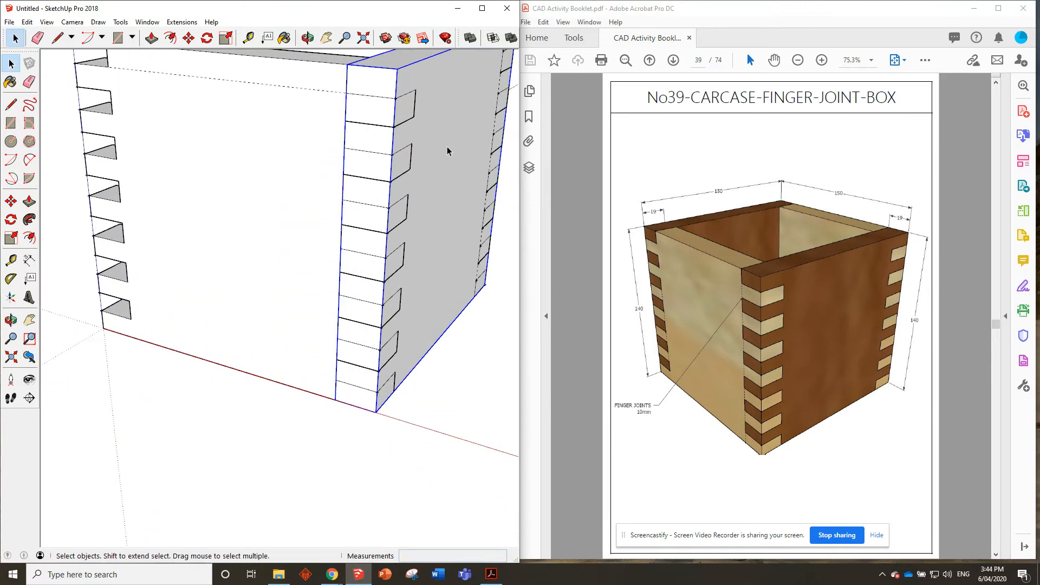
pyautogui.click(57, 37)
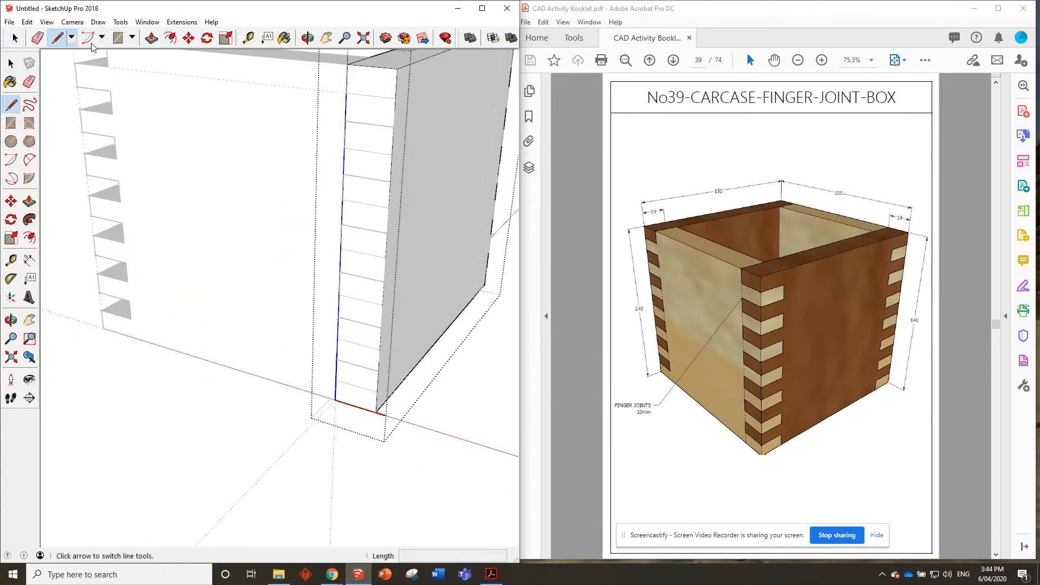
pyautogui.click(347, 93)
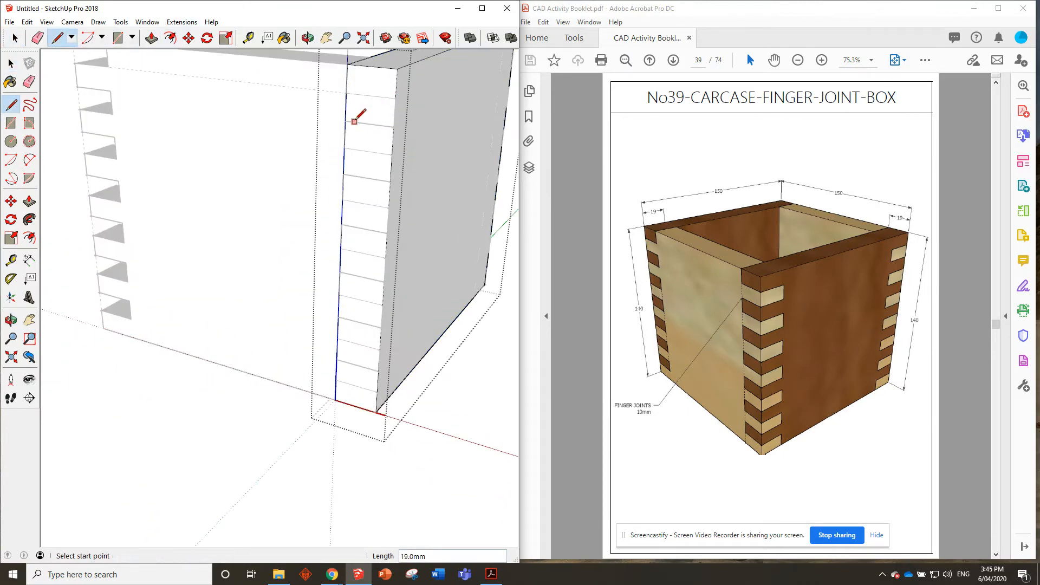
pyautogui.click(394, 126)
pyautogui.click(385, 253)
pyautogui.click(340, 272)
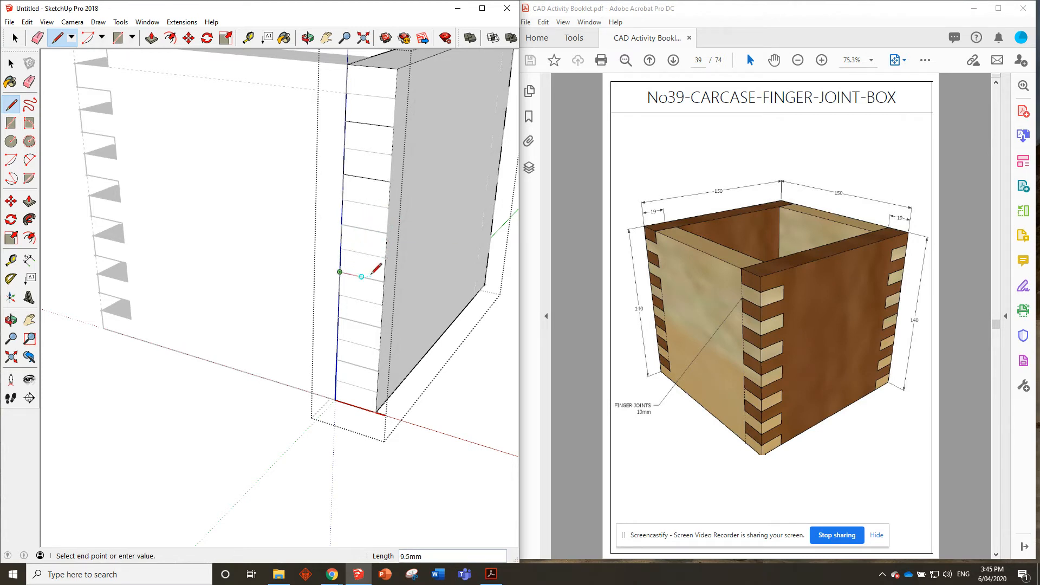
pyautogui.click(384, 281)
pyautogui.click(338, 338)
pyautogui.click(337, 360)
pyautogui.click(336, 380)
pyautogui.click(377, 391)
# Select the divided end face and copy its dividing lines onto the side panel's opposite end, snapping to the matching upper corner
pyautogui.moveTo(378, 391); pyautogui.dragTo(262, 283, button='middle')
pyautogui.press('space')
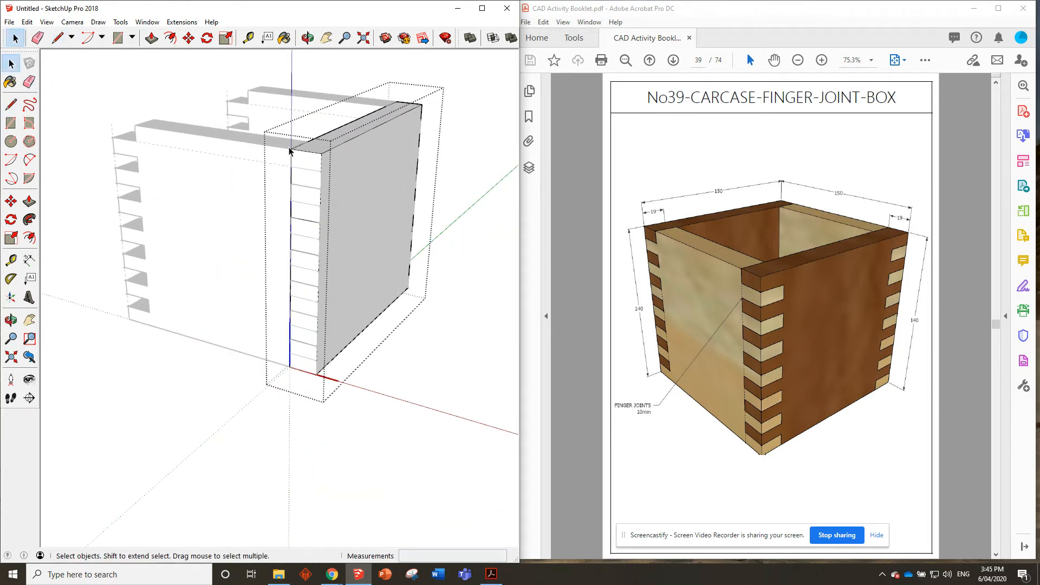
pyautogui.moveTo(284, 140); pyautogui.dragTo(331, 385)
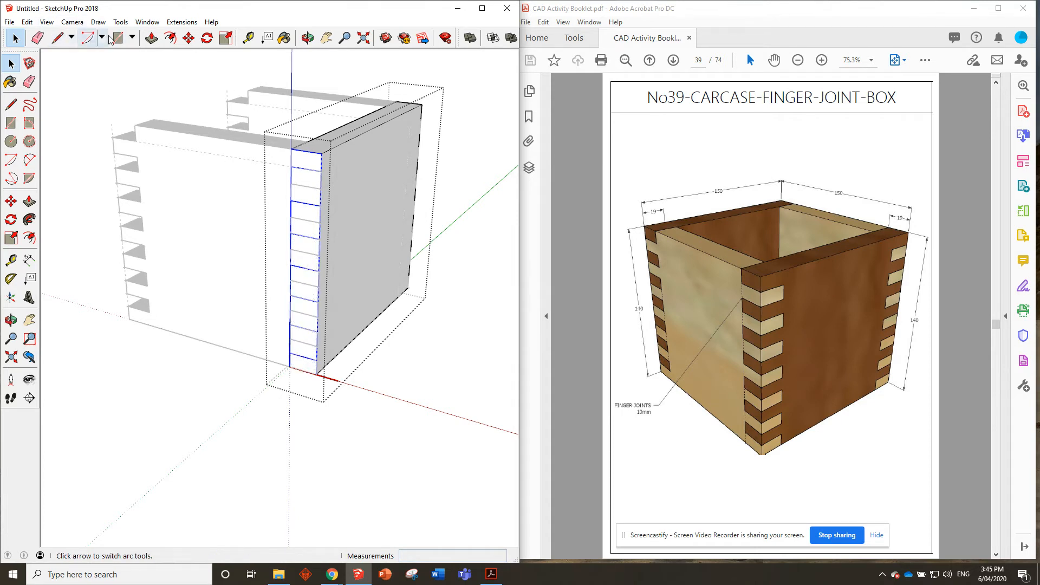
pyautogui.click(190, 39)
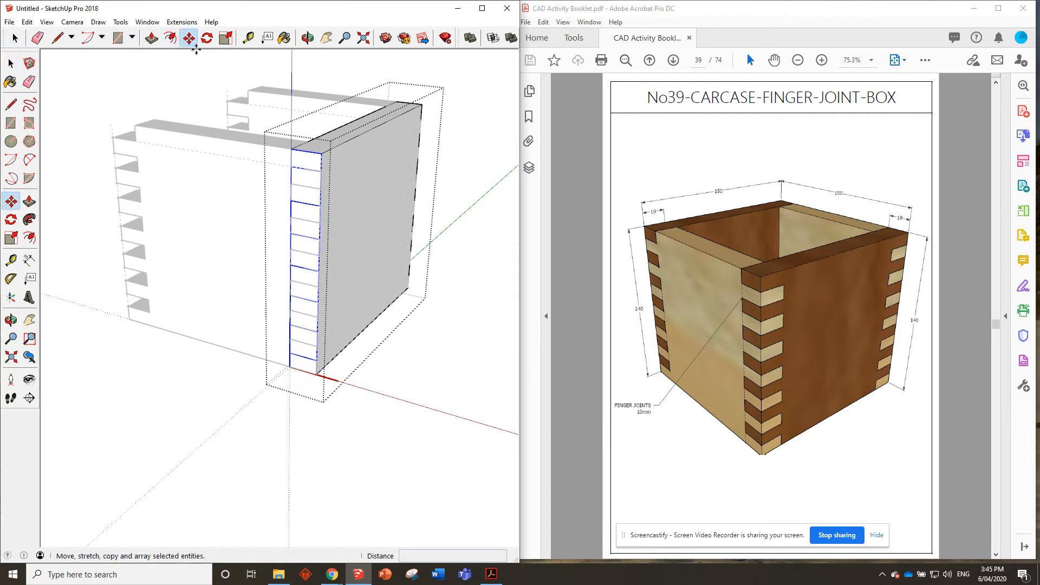
pyautogui.click(291, 149)
pyautogui.press('ctrl')
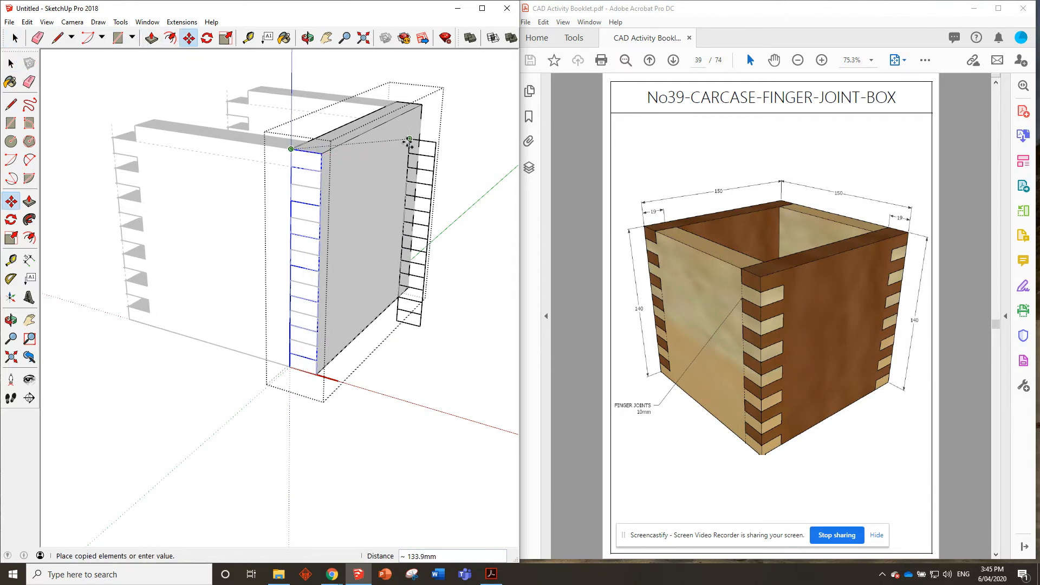
pyautogui.moveTo(407, 142)
pyautogui.mouseDown(button='middle')
pyautogui.moveTo(429, 149)
pyautogui.moveTo(399, 167)
pyautogui.moveTo(109, 179)
pyautogui.moveTo(255, 196)
pyautogui.moveTo(323, 170)
pyautogui.moveTo(379, 174)
pyautogui.mouseUp(button='middle')
pyautogui.click(270, 197)
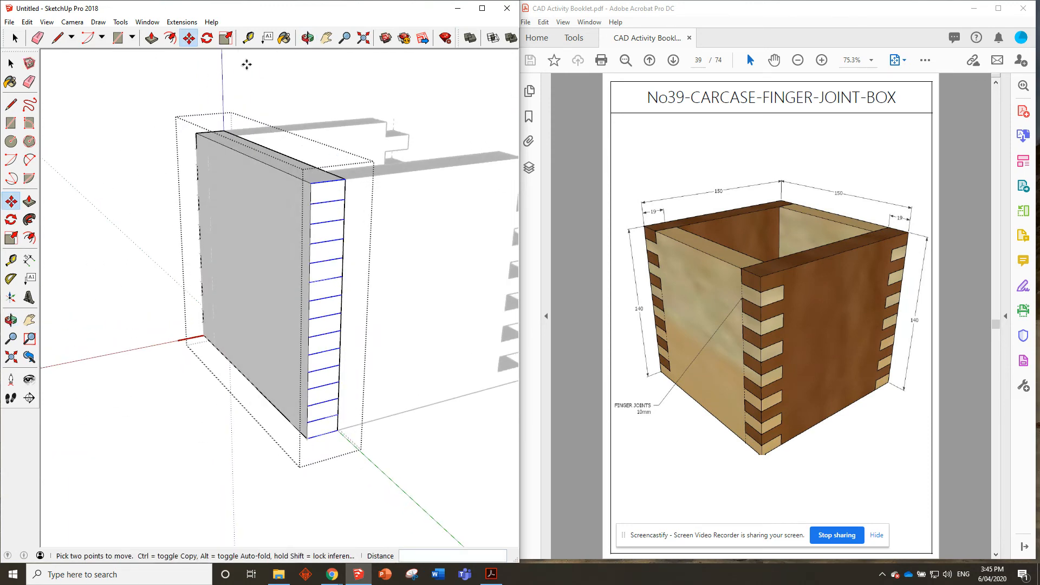
# Push every second strip of the side panel's copied end in by 19 mm, starting with the second strip from the top
pyautogui.click(153, 38)
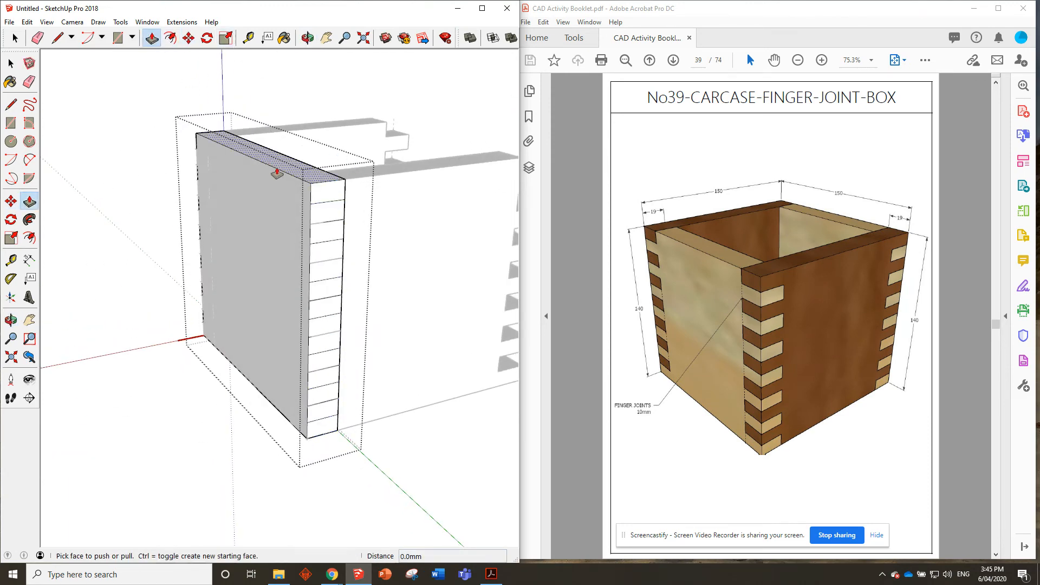
pyautogui.click(323, 215)
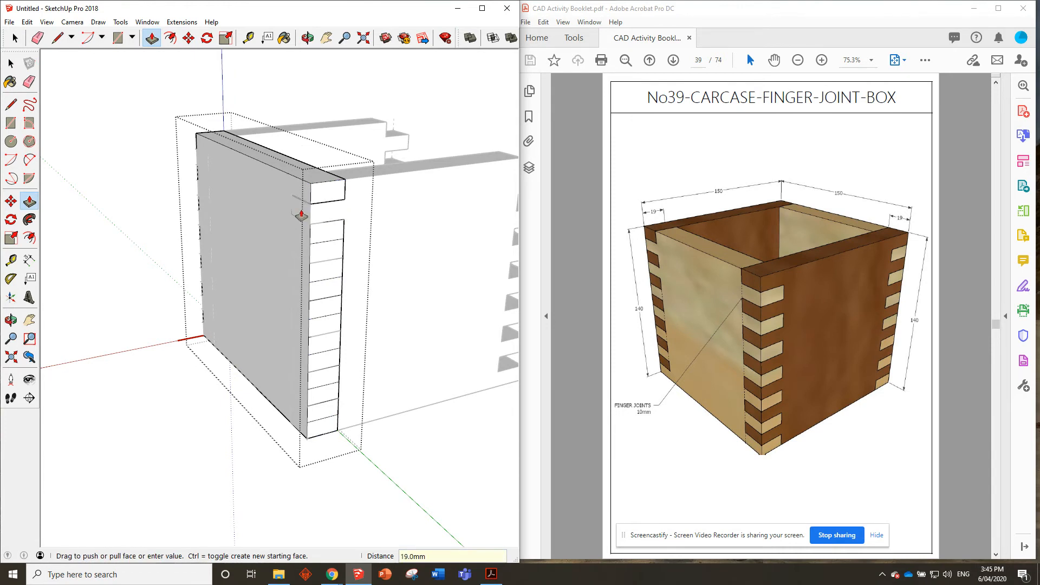
pyautogui.doubleClick(320, 253)
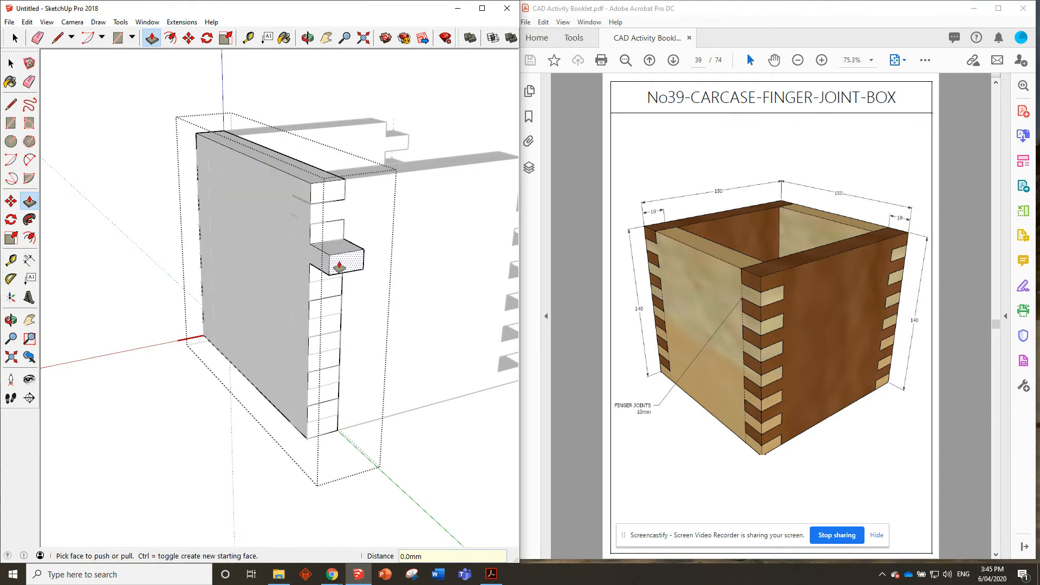
pyautogui.hotkey('ctrl', 'z')
pyautogui.click(325, 254)
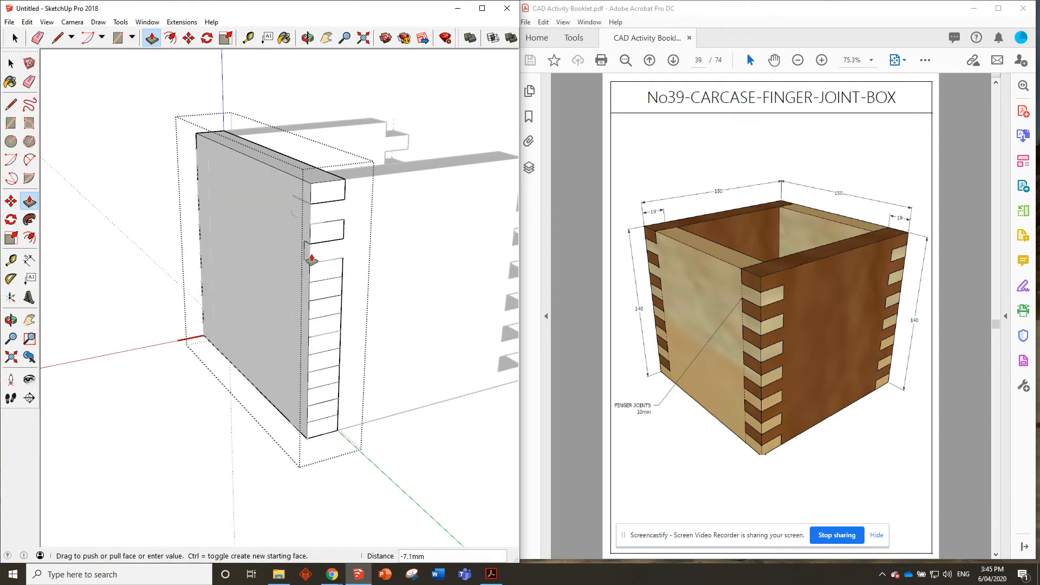
pyautogui.click(292, 216)
pyautogui.doubleClick(321, 289)
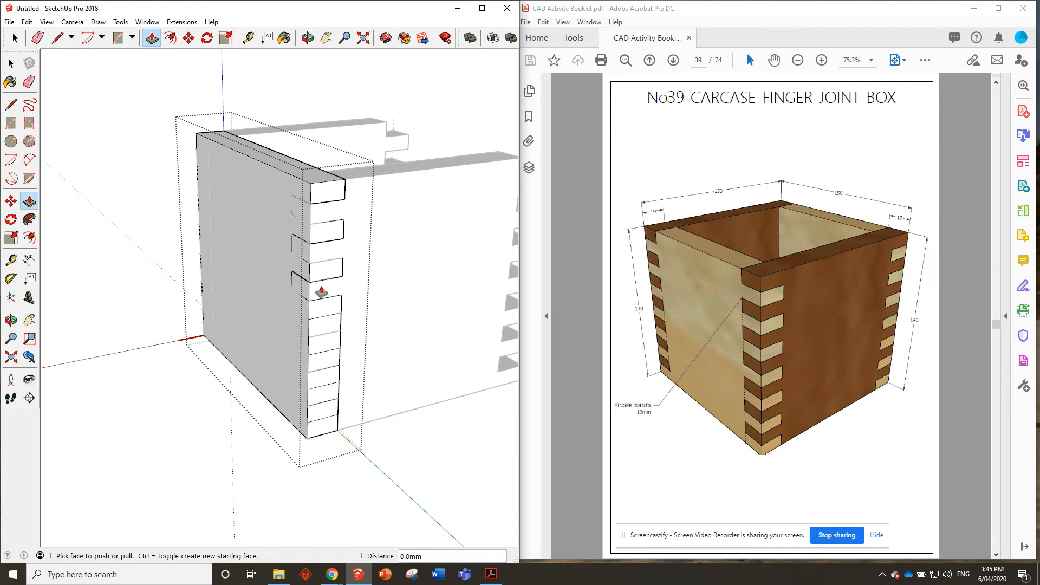
pyautogui.doubleClick(320, 325)
pyautogui.doubleClick(319, 364)
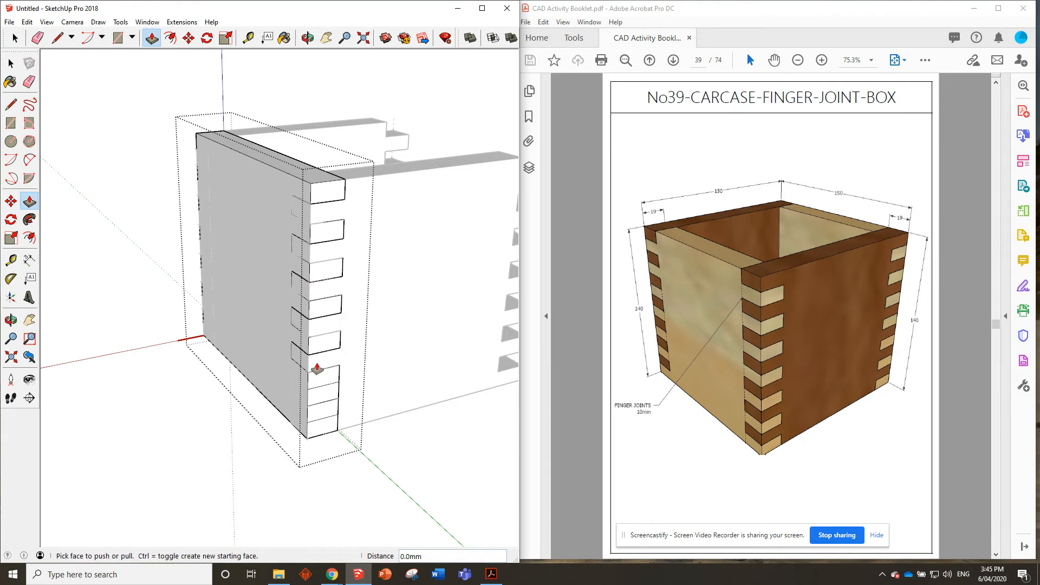
pyautogui.doubleClick(320, 397)
pyautogui.doubleClick(318, 430)
# Cut the matching 19 mm deep notches into the side panel's original divided end and finish editing the component
pyautogui.moveTo(317, 434)
pyautogui.mouseDown(button='middle')
pyautogui.moveTo(286, 325)
pyautogui.moveTo(162, 271)
pyautogui.moveTo(169, 232)
pyautogui.moveTo(275, 210)
pyautogui.mouseUp(button='middle')
pyautogui.doubleClick(274, 210)
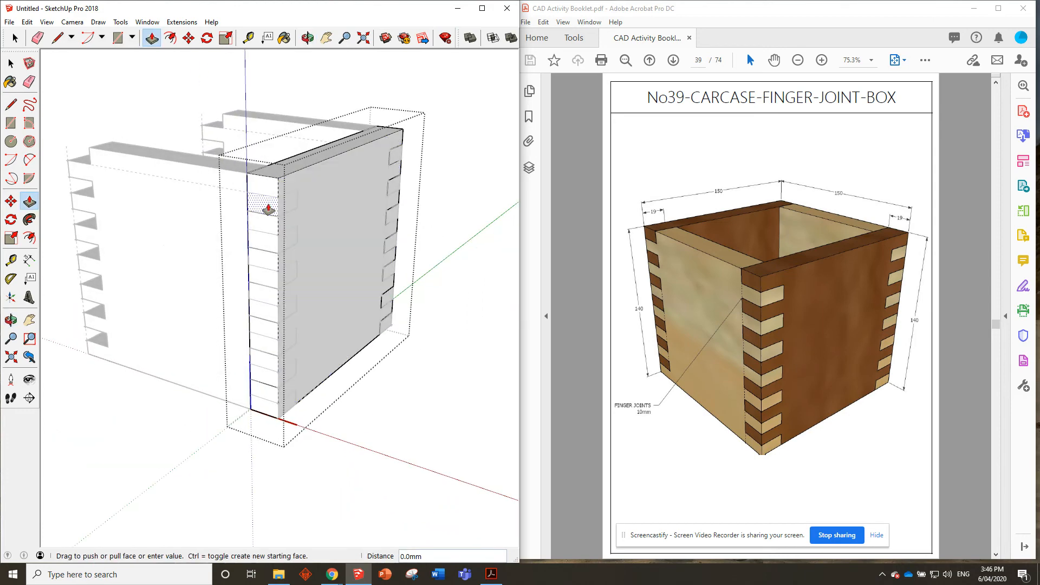
pyautogui.doubleClick(268, 238)
pyautogui.doubleClick(265, 283)
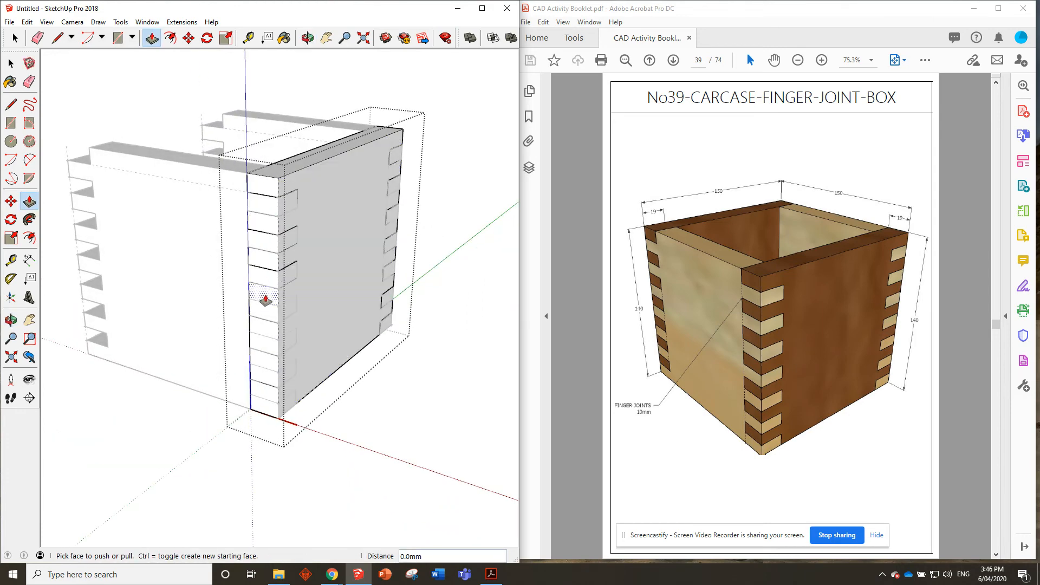
pyautogui.doubleClick(267, 311)
pyautogui.doubleClick(268, 342)
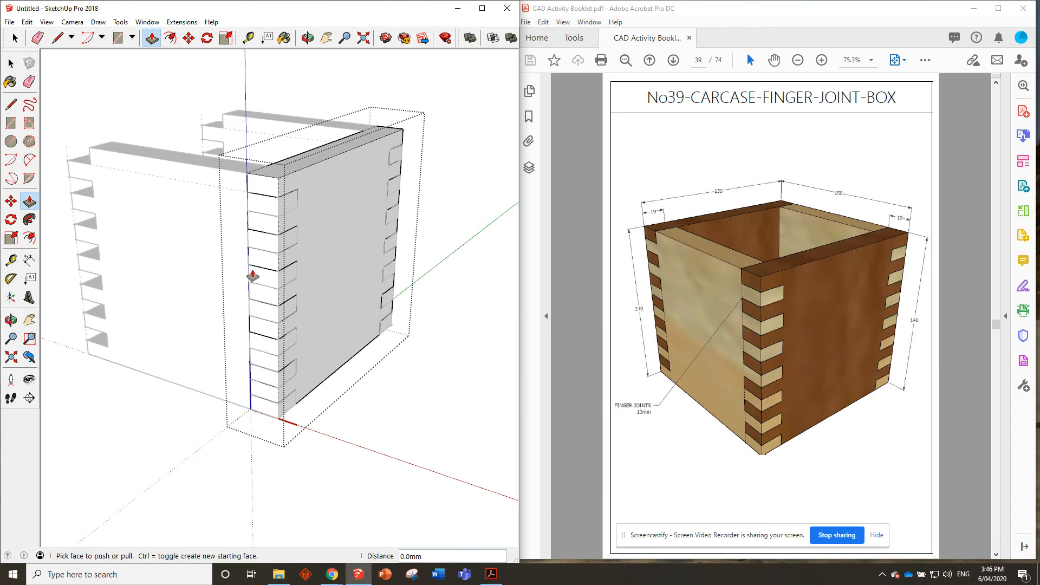
pyautogui.click(11, 63)
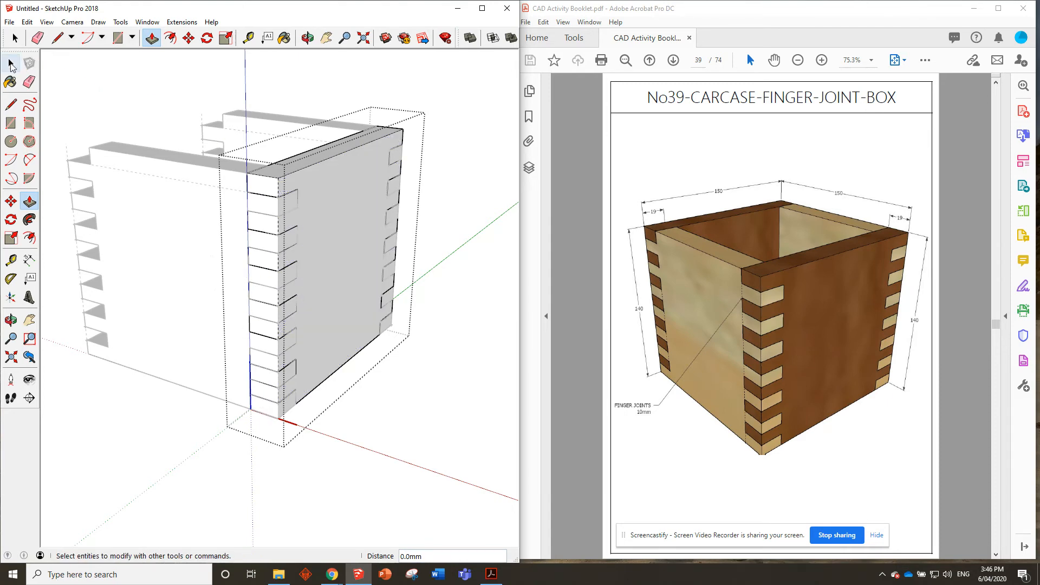
pyautogui.click(279, 90)
# Copy the notched side panel across to the open side of the box, snapping it into the joints there
pyautogui.click(188, 38)
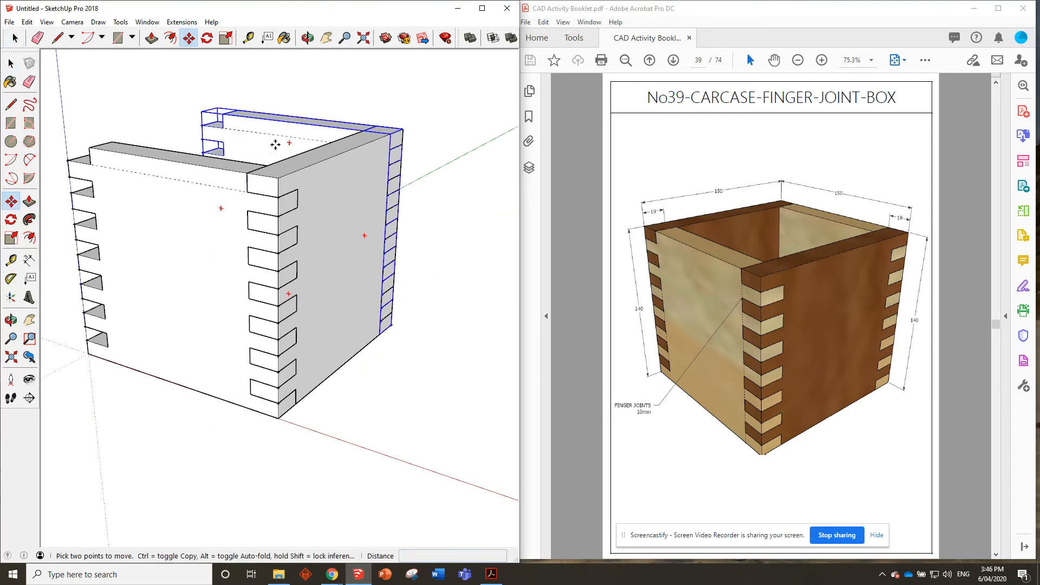
pyautogui.click(278, 177)
pyautogui.press('ctrl')
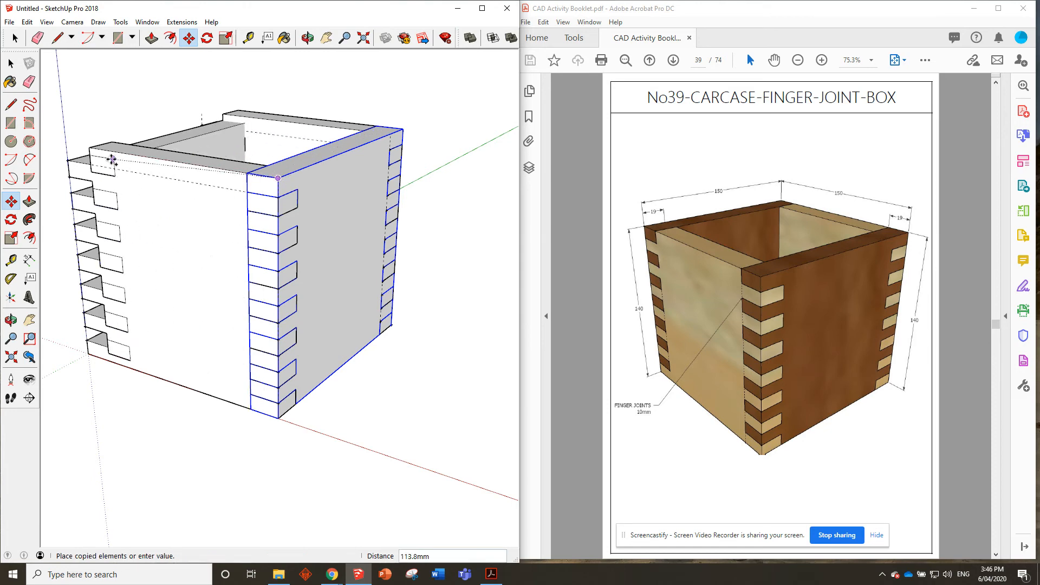
pyautogui.click(92, 150)
pyautogui.moveTo(263, 182); pyautogui.dragTo(276, 228, button='middle')
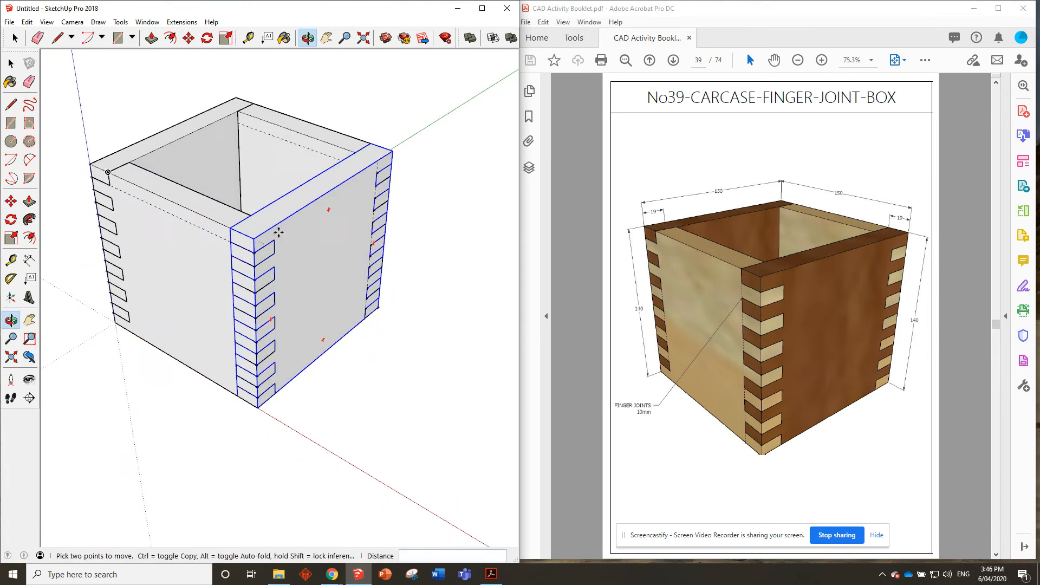
pyautogui.moveTo(163, 175)
pyautogui.mouseDown(button='middle')
pyautogui.moveTo(149, 156)
pyautogui.moveTo(162, 160)
pyautogui.mouseUp(button='middle')
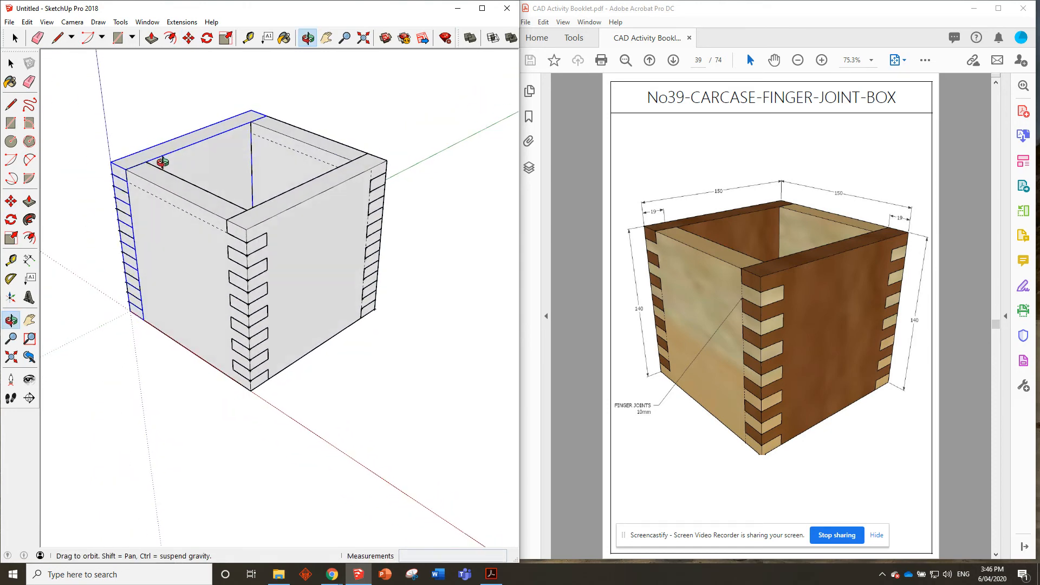
# Paint the front and rear panels with the Wood Floor Light material from the Wood collection
pyautogui.click(284, 38)
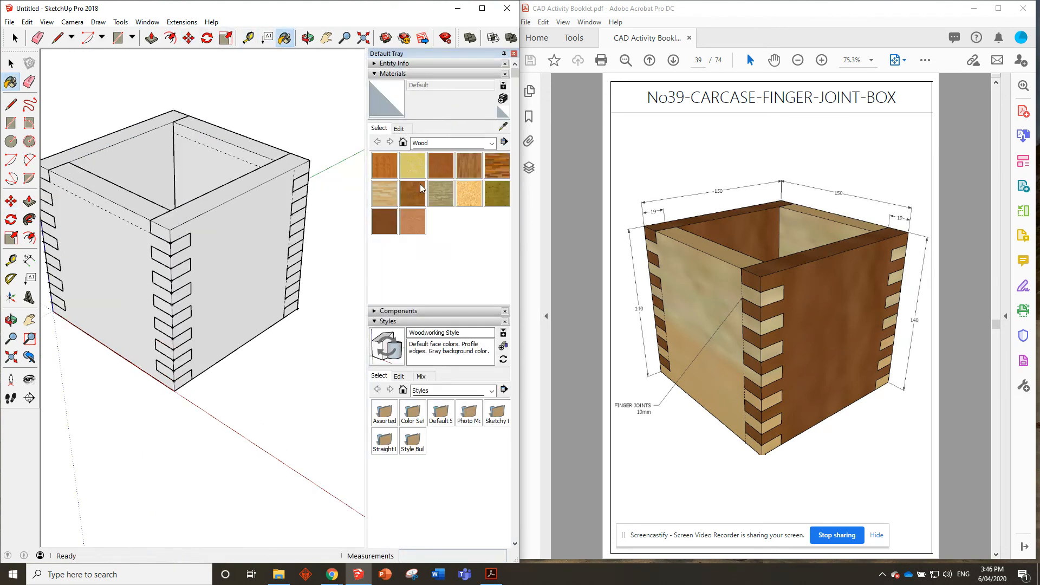
pyautogui.click(384, 191)
pyautogui.click(130, 197)
pyautogui.click(224, 154)
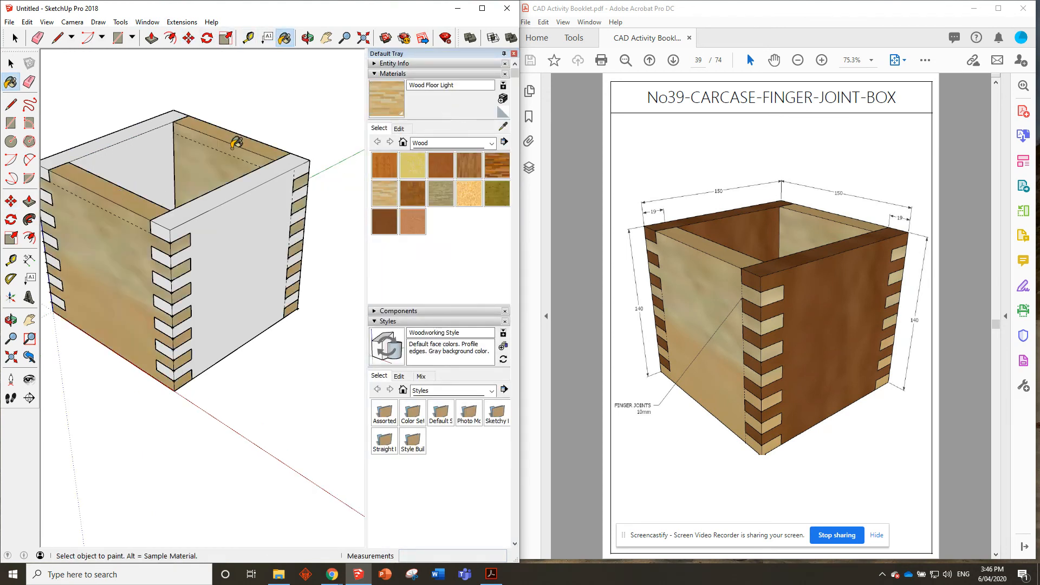
# Paint the two side panels with the Wood Veneer 01 material
pyautogui.click(381, 212)
pyautogui.click(233, 219)
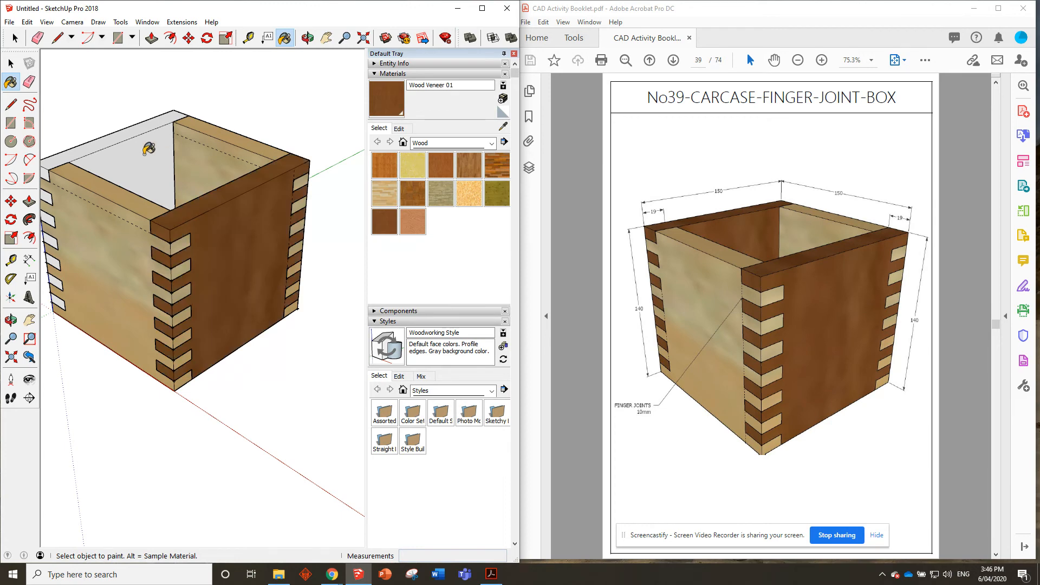
pyautogui.click(144, 154)
# Collapse the materials tray and examine the painted box's finger joints and interior against the booklet drawing
pyautogui.scroll(-1, 293, 153)
pyautogui.scroll(1, 142, 182)
pyautogui.moveTo(239, 172)
pyautogui.mouseDown(button='middle')
pyautogui.moveTo(219, 143)
pyautogui.moveTo(316, 143)
pyautogui.mouseUp(button='middle')
pyautogui.scroll(-1, 125, 207)
pyautogui.scroll(1, 306, 142)
pyautogui.scroll(1, 305, 142)
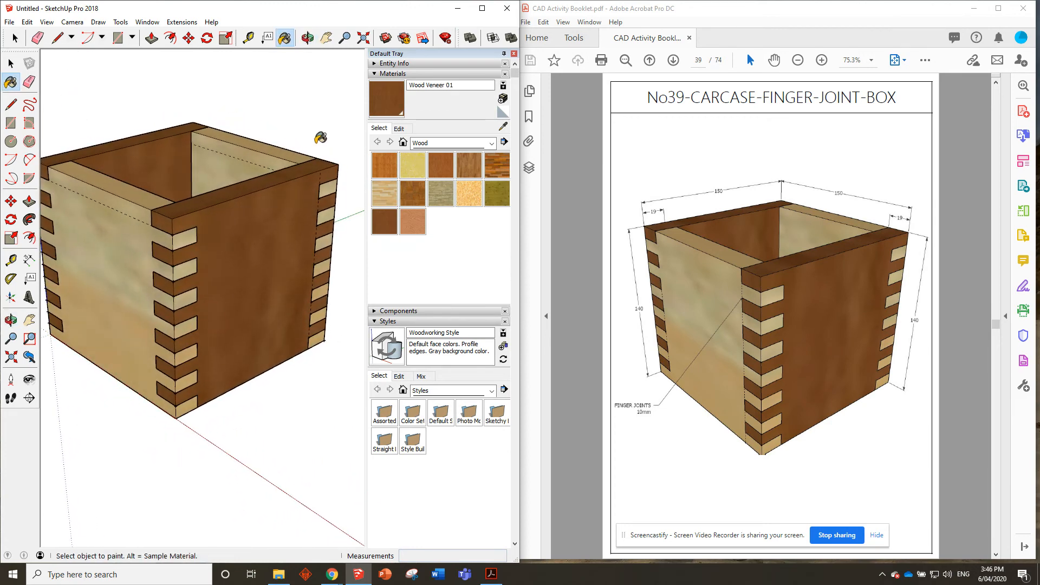
pyautogui.click(504, 53)
pyautogui.scroll(1, 225, 202)
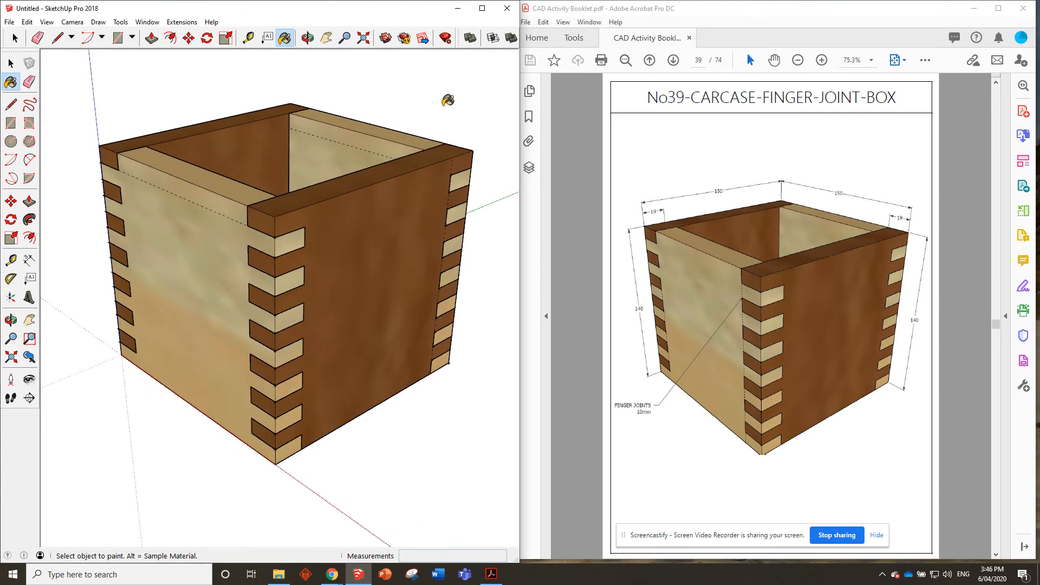
pyautogui.moveTo(345, 242)
pyautogui.mouseDown(button='middle')
pyautogui.moveTo(211, 213)
pyautogui.moveTo(304, 177)
pyautogui.moveTo(413, 163)
pyautogui.moveTo(336, 173)
pyautogui.moveTo(421, 175)
pyautogui.moveTo(219, 184)
pyautogui.moveTo(265, 157)
pyautogui.mouseUp(button='middle')
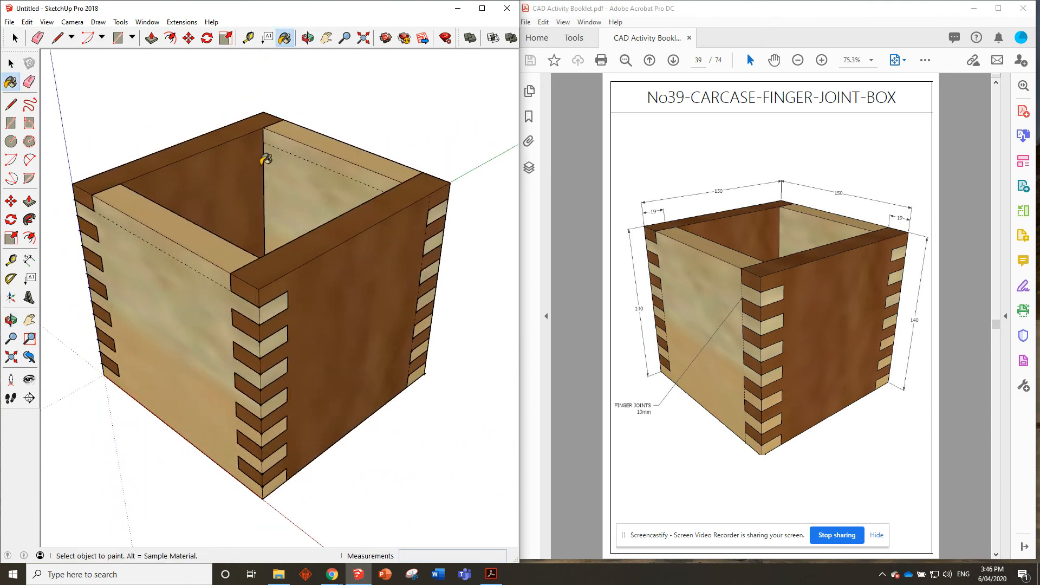
pyautogui.click(188, 37)
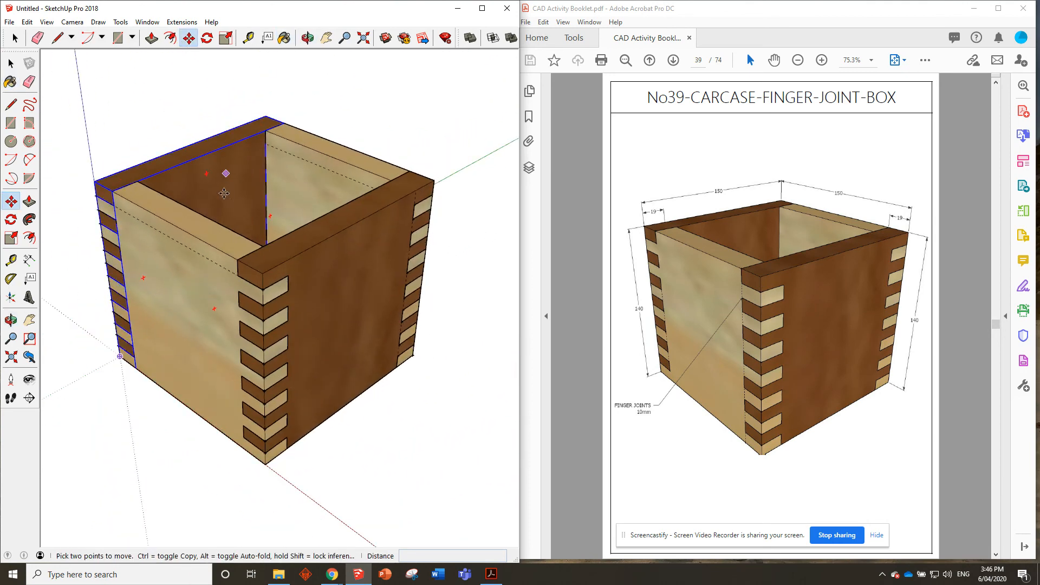
pyautogui.click(219, 245)
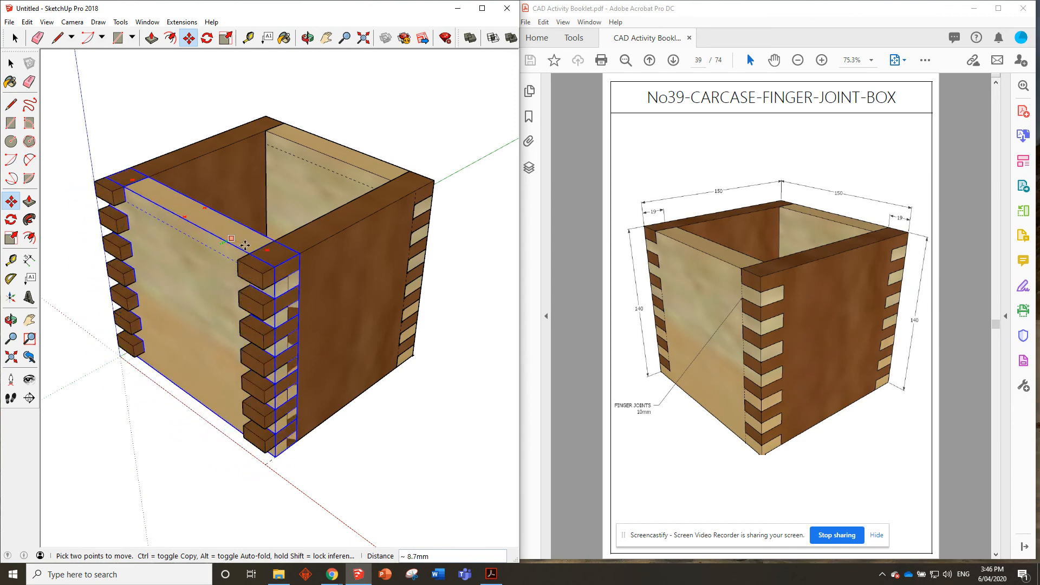
pyautogui.press('Escape')
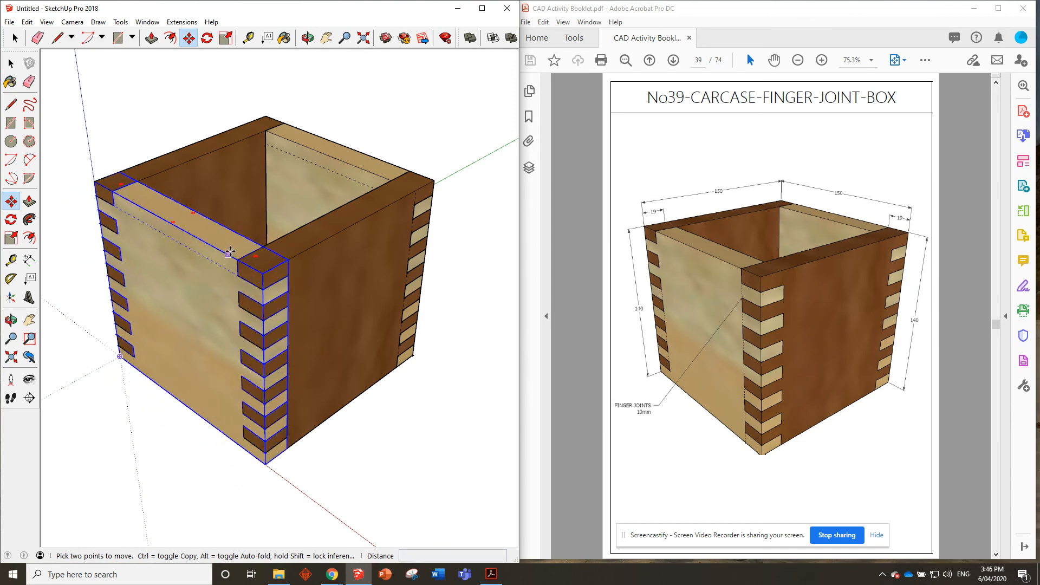
# Delete all construction guides and save the model as No39-CARCASE-FINGER-JOINT-BOX in the CAD Activities folder
pyautogui.click(15, 25)
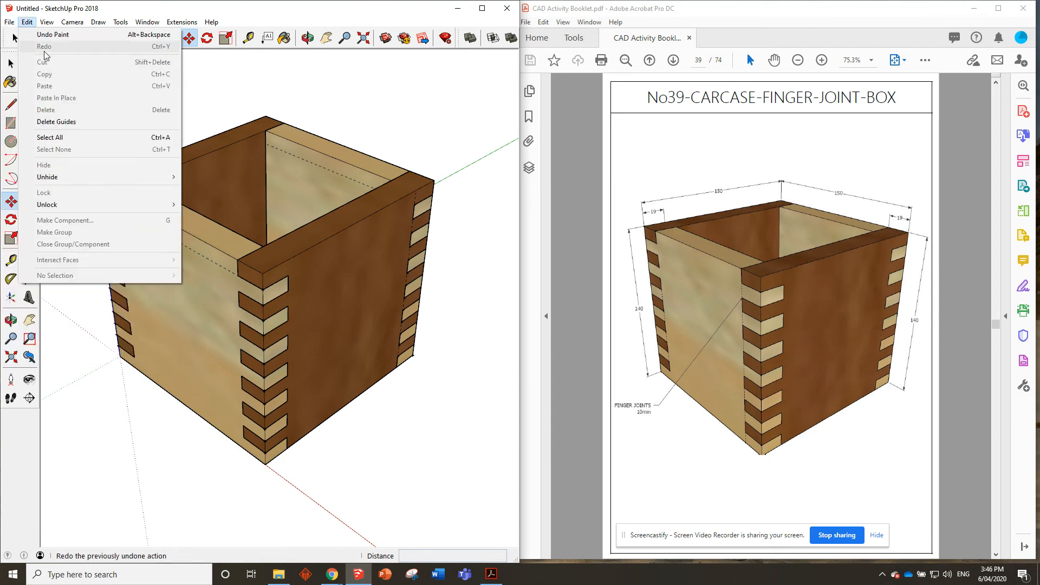
pyautogui.click(56, 122)
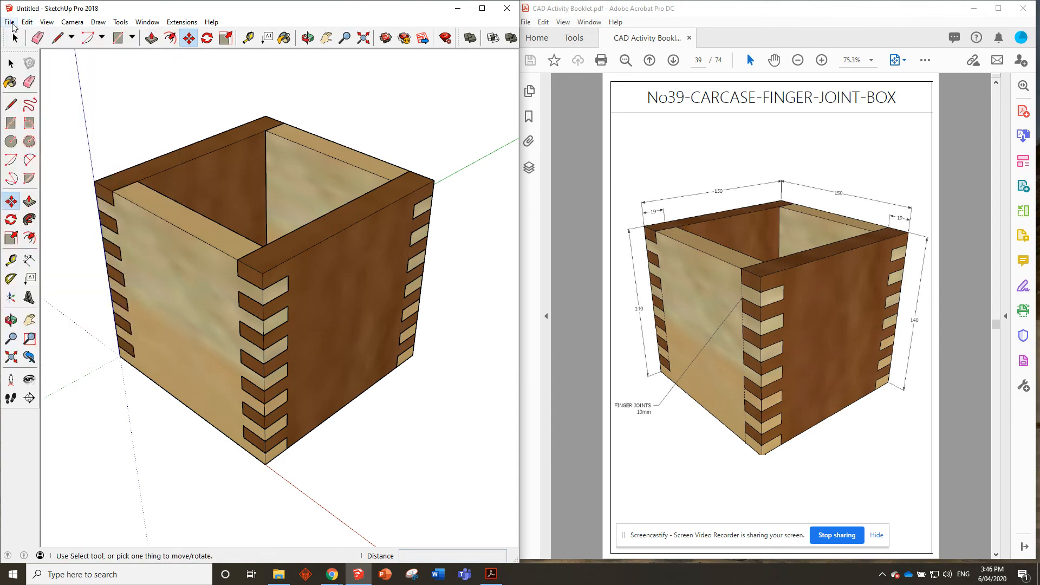
pyautogui.click(10, 21)
pyautogui.click(37, 64)
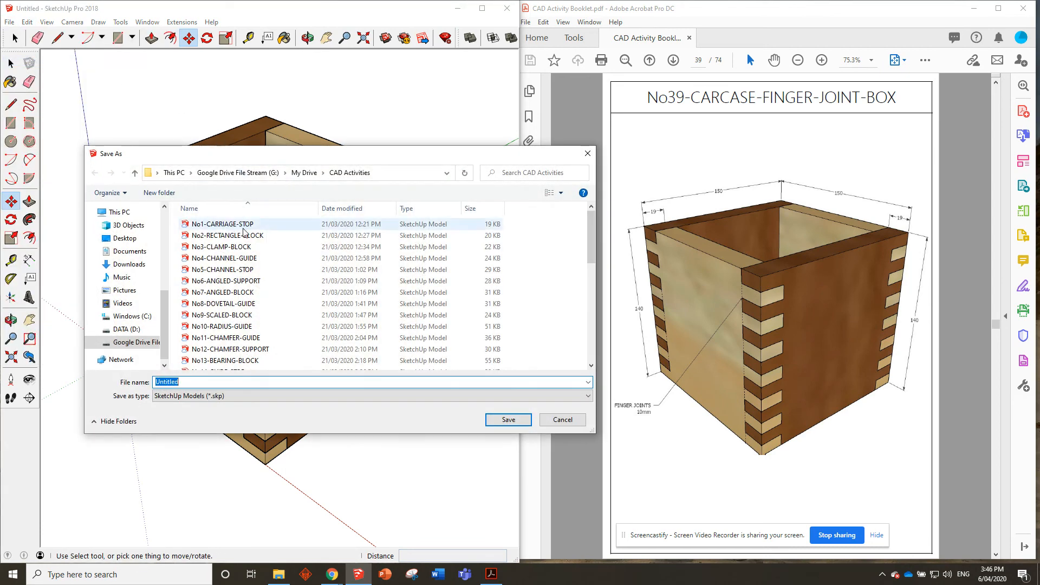
pyautogui.write('No39-CARCASE-FINGER-JOINT-BOX')
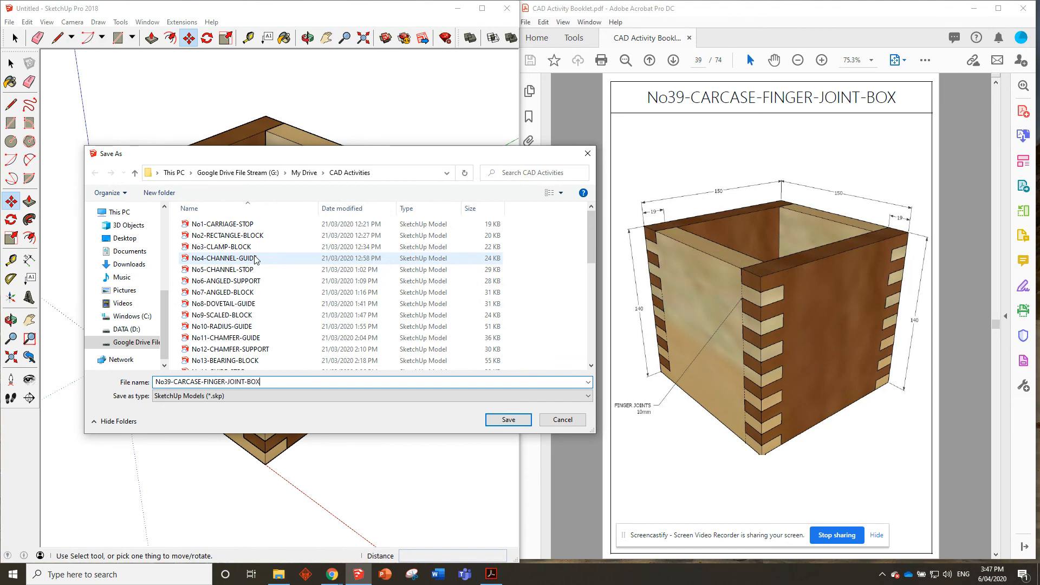
pyautogui.click(508, 421)
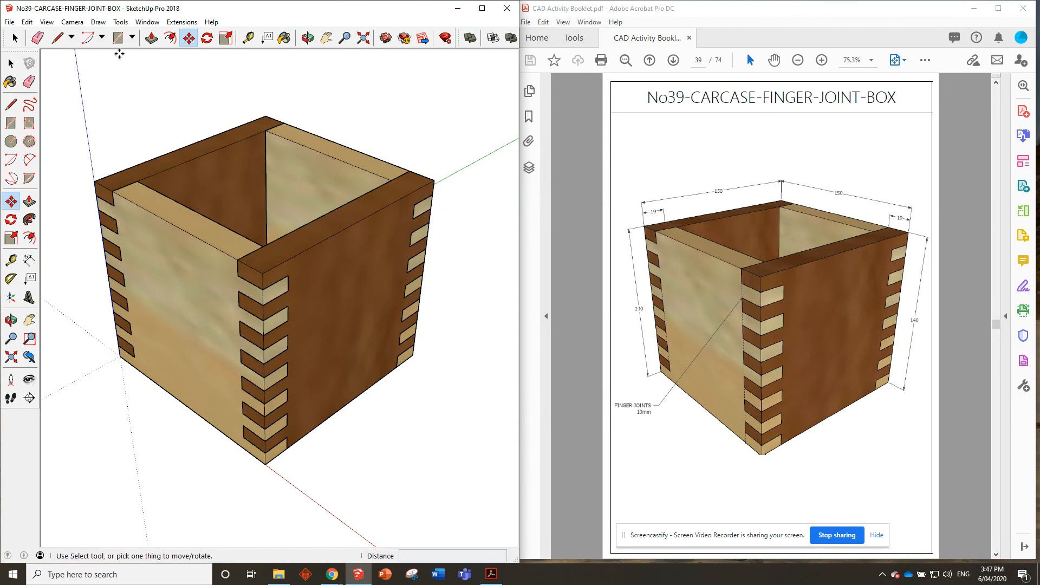
# Start a new model and bring up the No40-CARCASE-SECRET-MITRED-DOVETAIL drawing in the booklet PDF in Adobe Acrobat
pyautogui.click(9, 21)
pyautogui.click(19, 30)
pyautogui.scroll(-2, 743, 135)
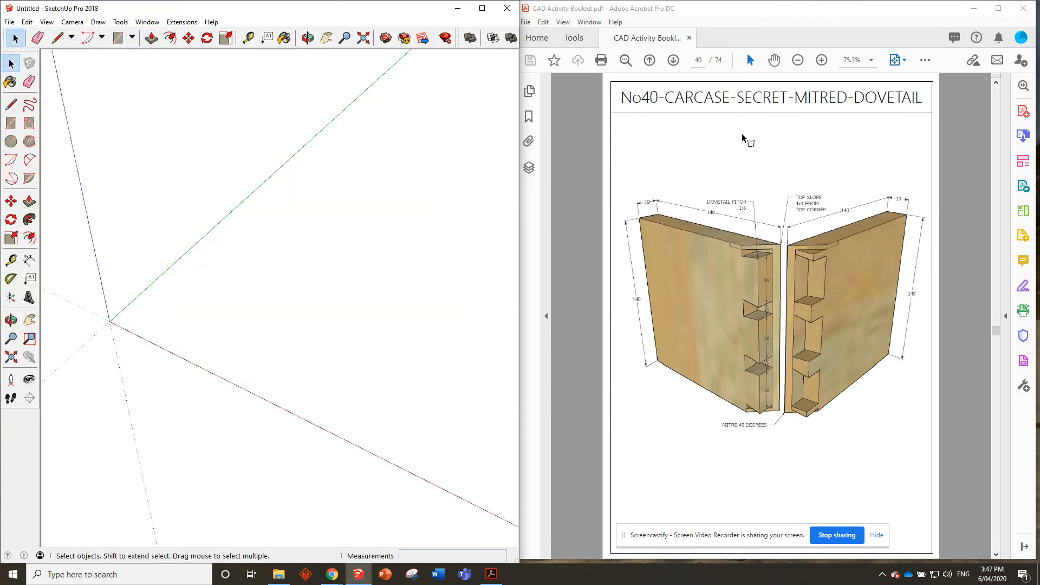
pyautogui.scroll(-2, 754, 266)
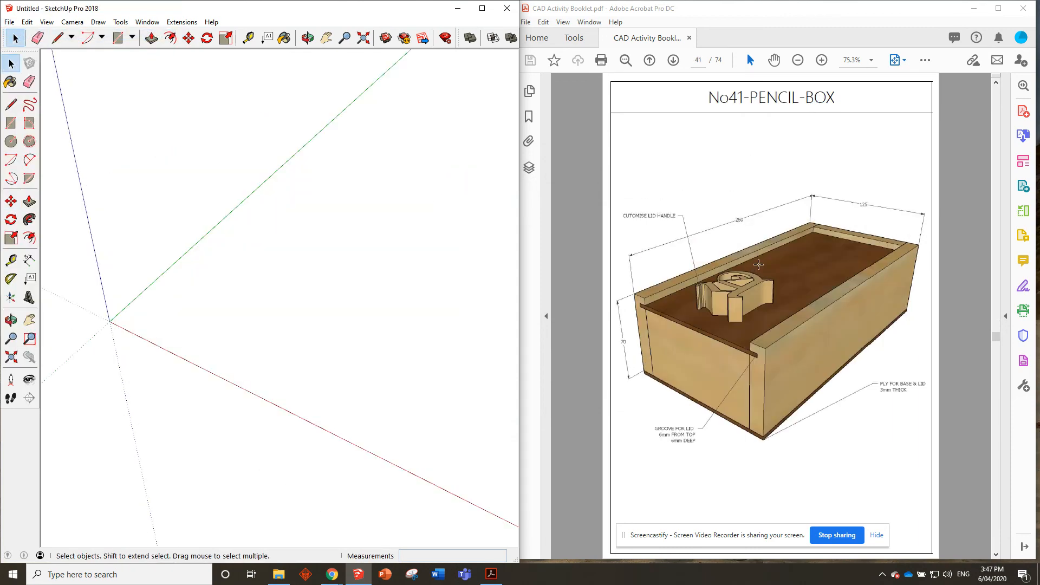
pyautogui.scroll(-2, 759, 264)
pyautogui.scroll(3, 758, 264)
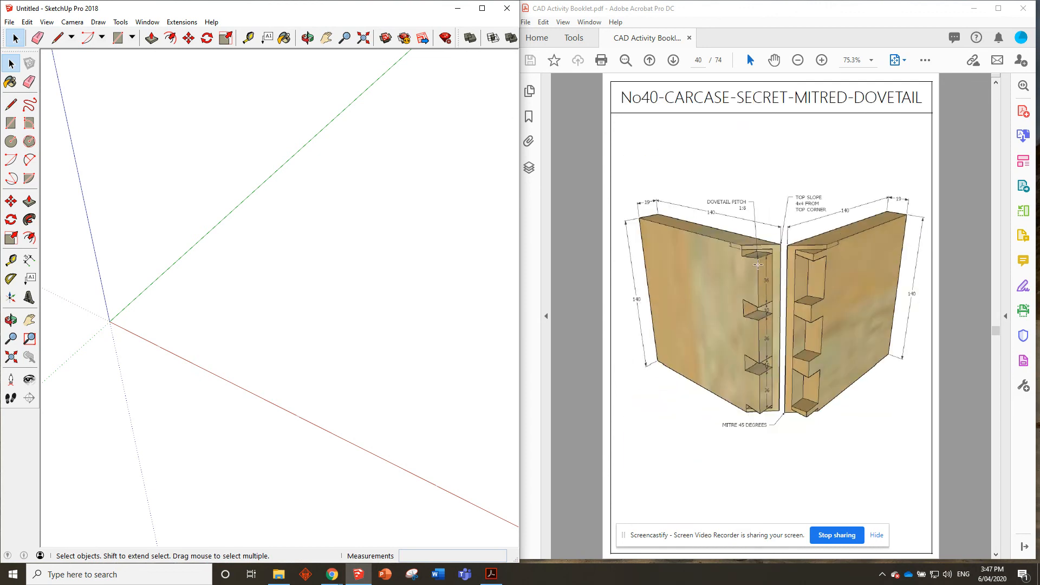